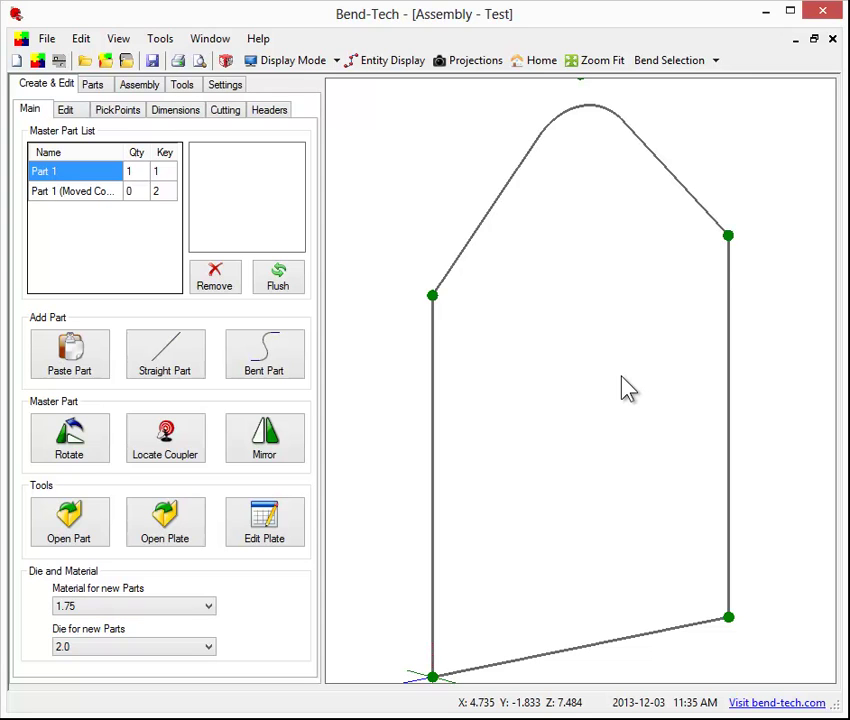
Show the frame as shaded tubes and bring up the PickPoints reference tools.
left_click(318, 62)
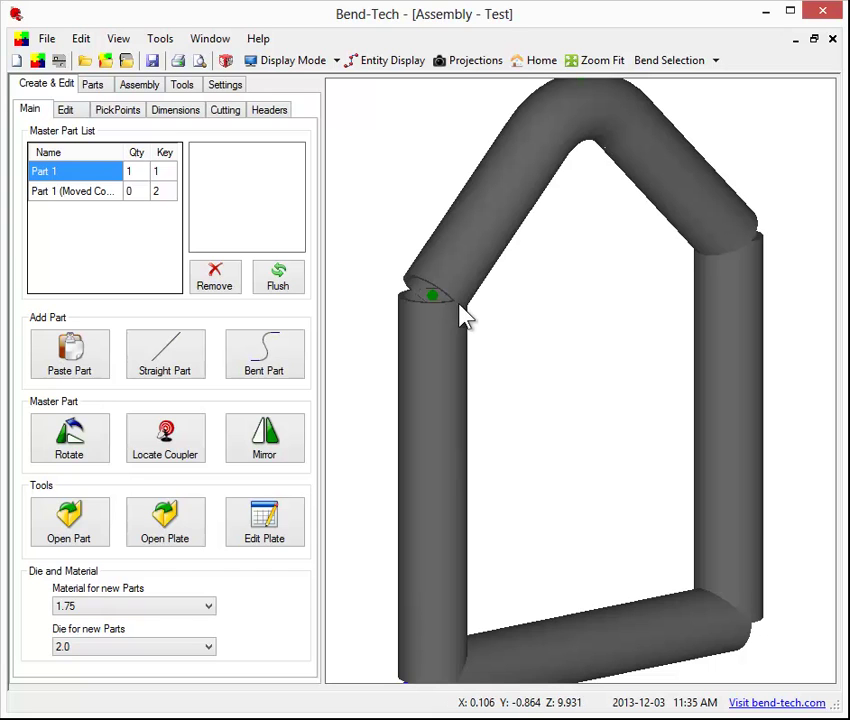
left_click(120, 112)
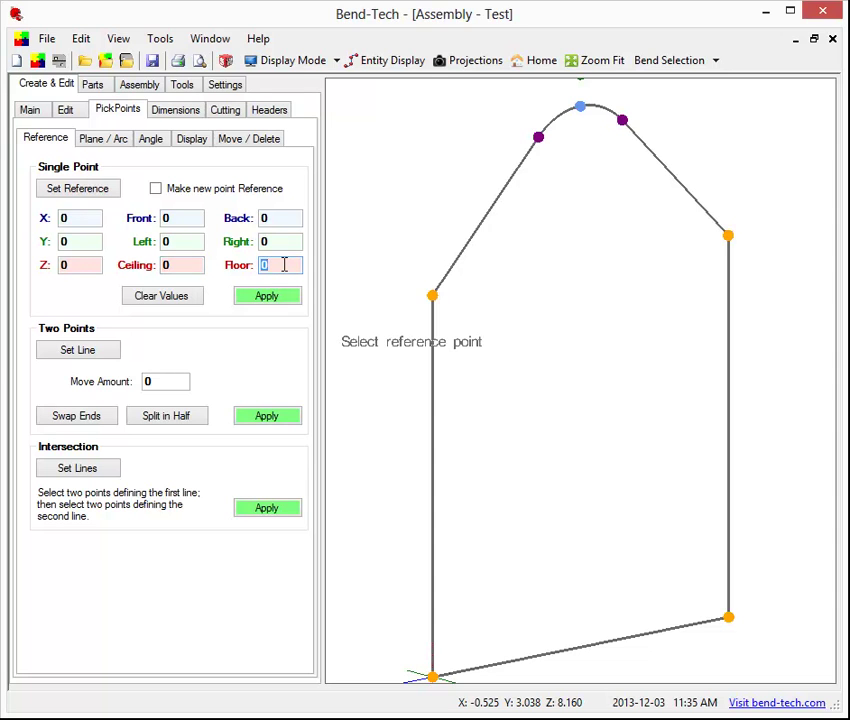
Add pick points 0.875 below the bottom-left and bottom-right corners using a Floor offset.
left_click(284, 265)
type(".875")
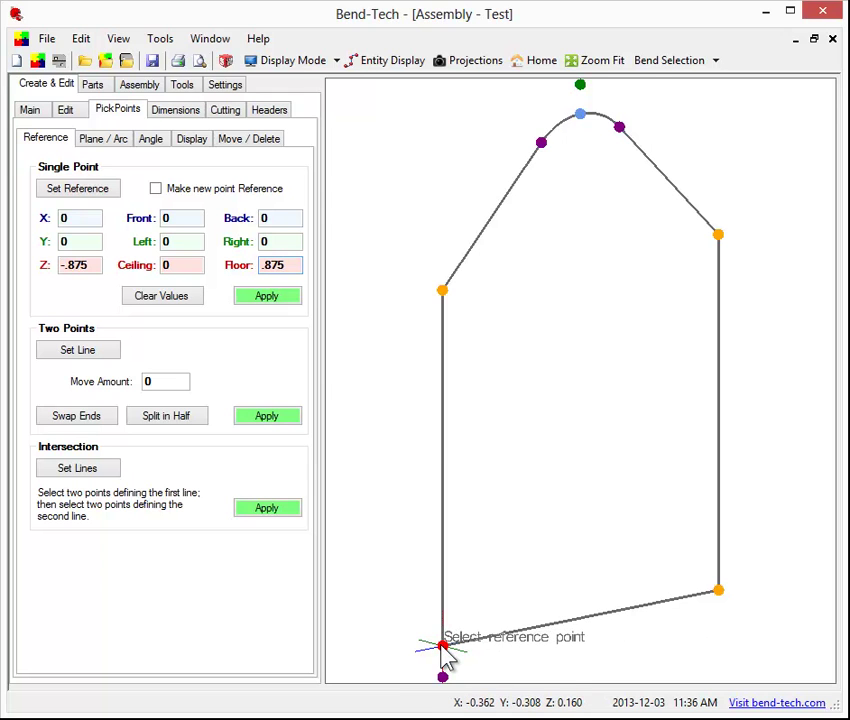
left_click(76, 194)
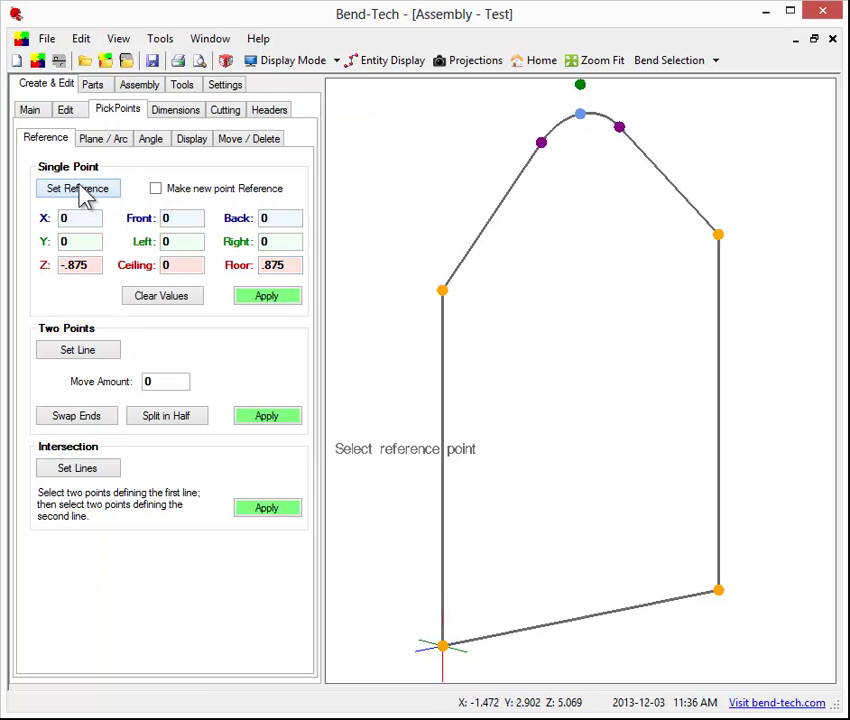
left_click(442, 646)
left_click(285, 298)
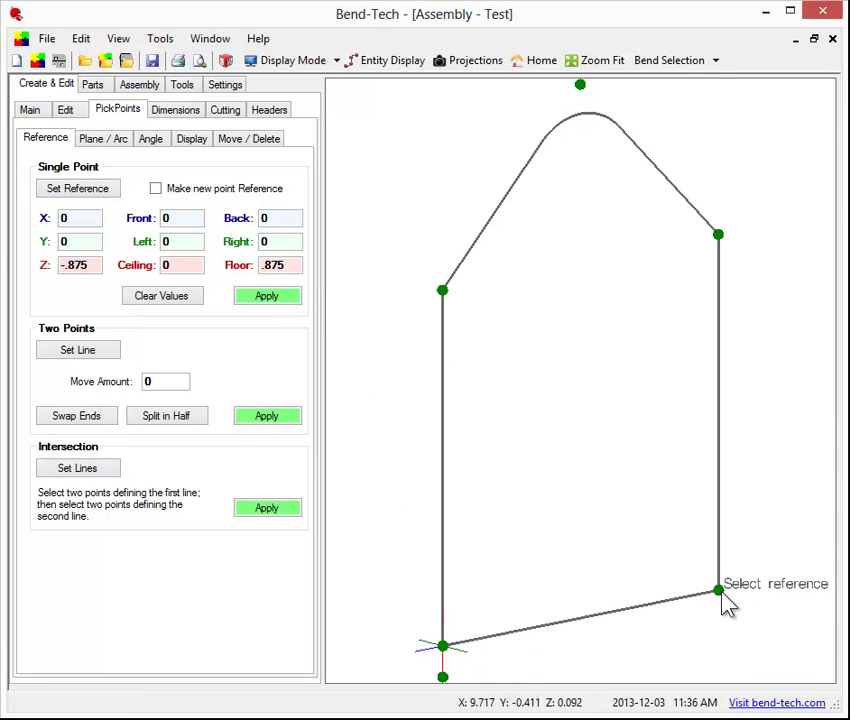
left_click(719, 591)
left_click(264, 300)
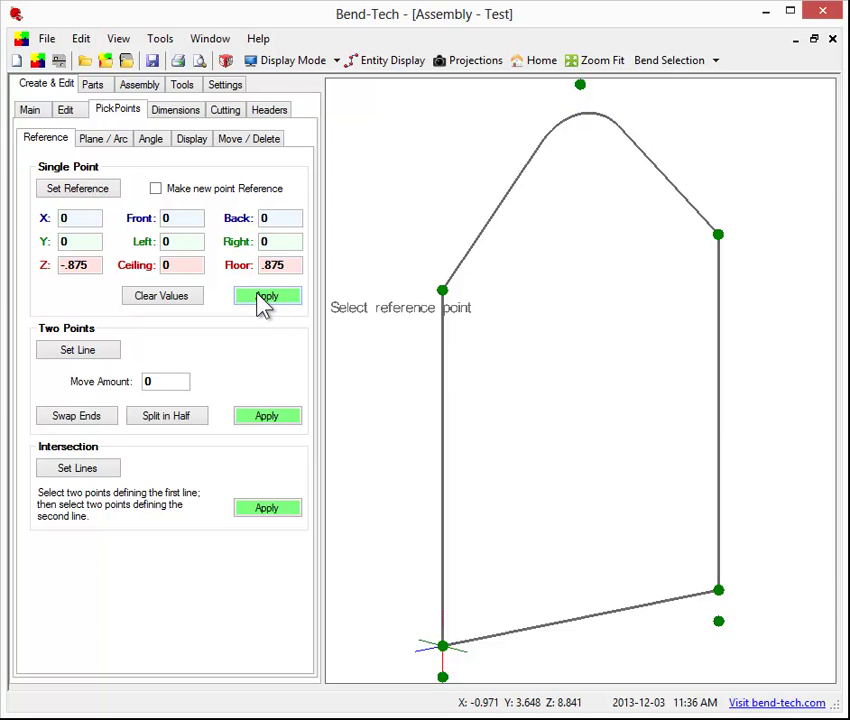
Add pick points 0.875 outward beside the bottom-right and bottom-left corners.
left_click(182, 224)
type(".875")
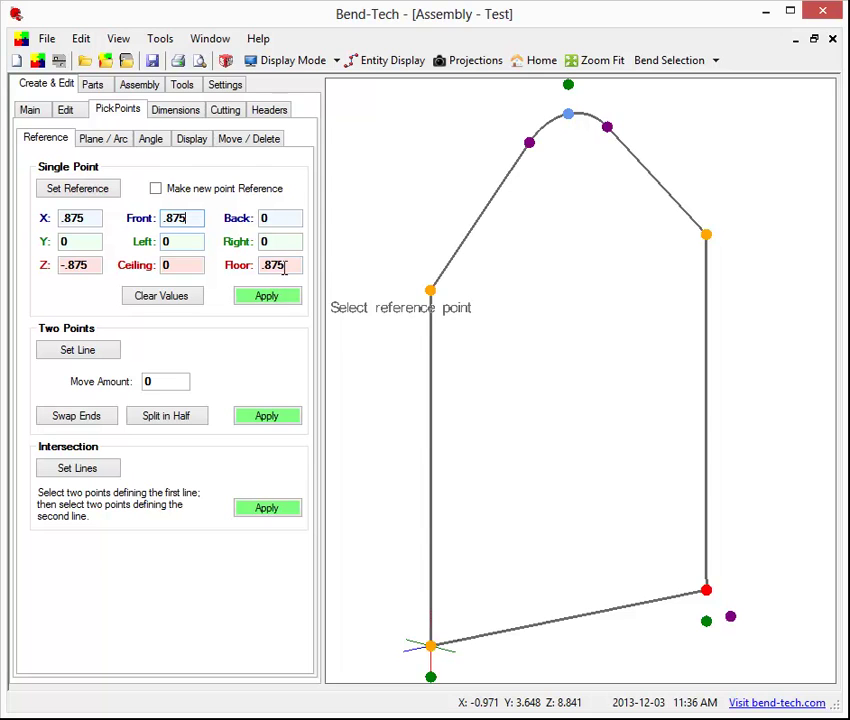
type("0")
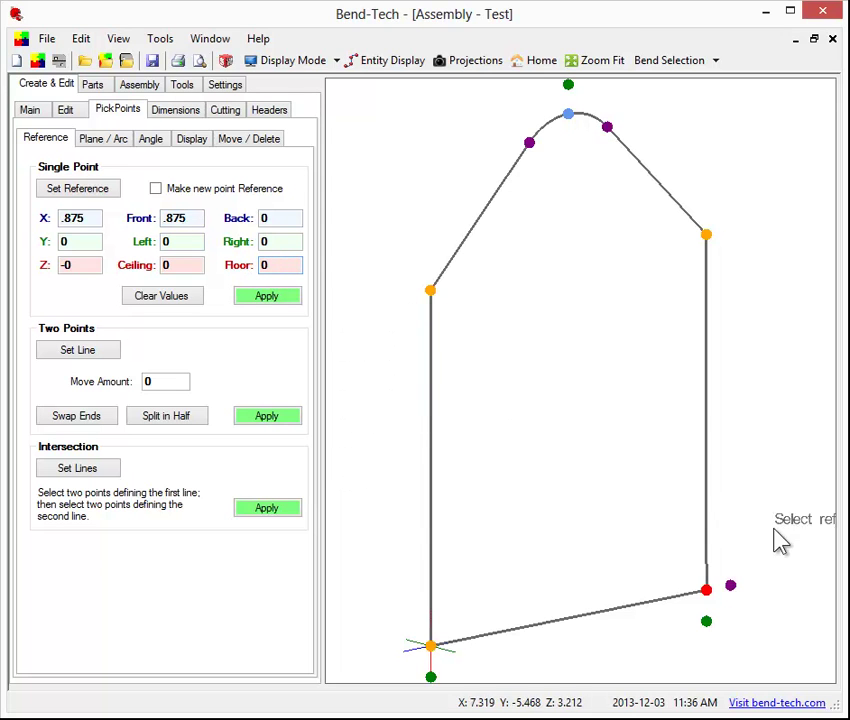
left_click(263, 303)
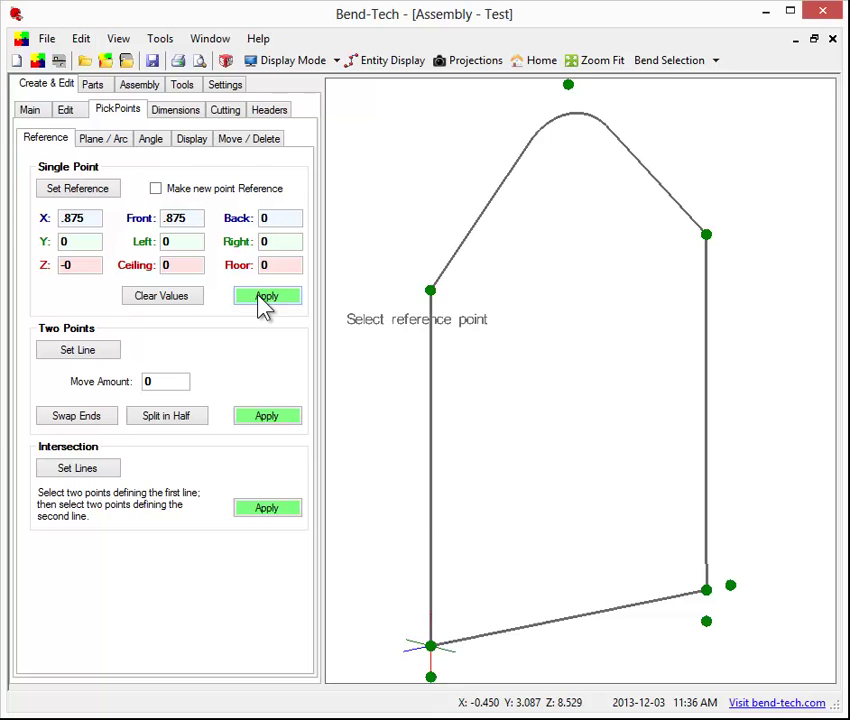
left_click(431, 646)
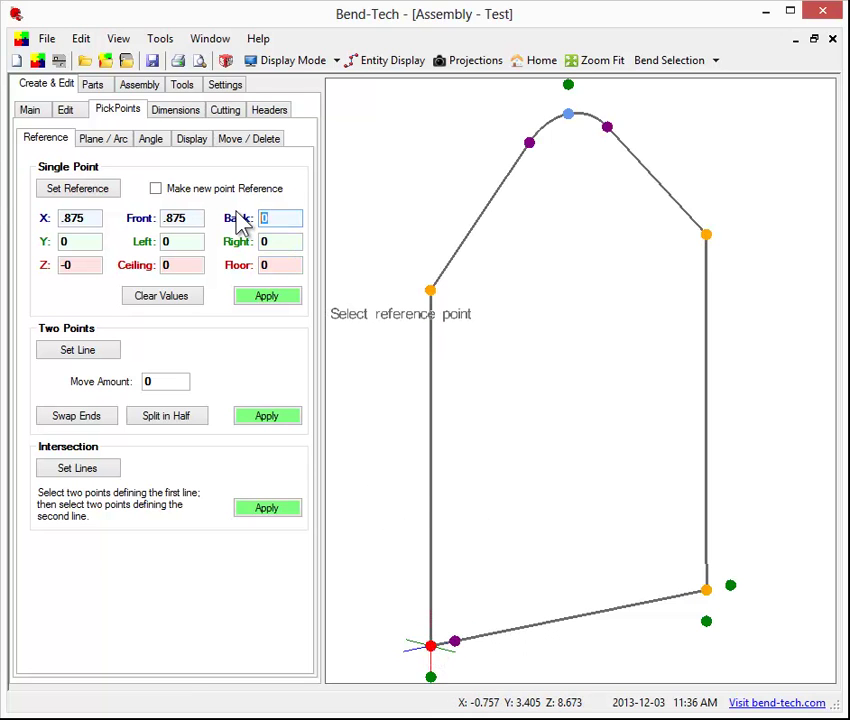
type(".875")
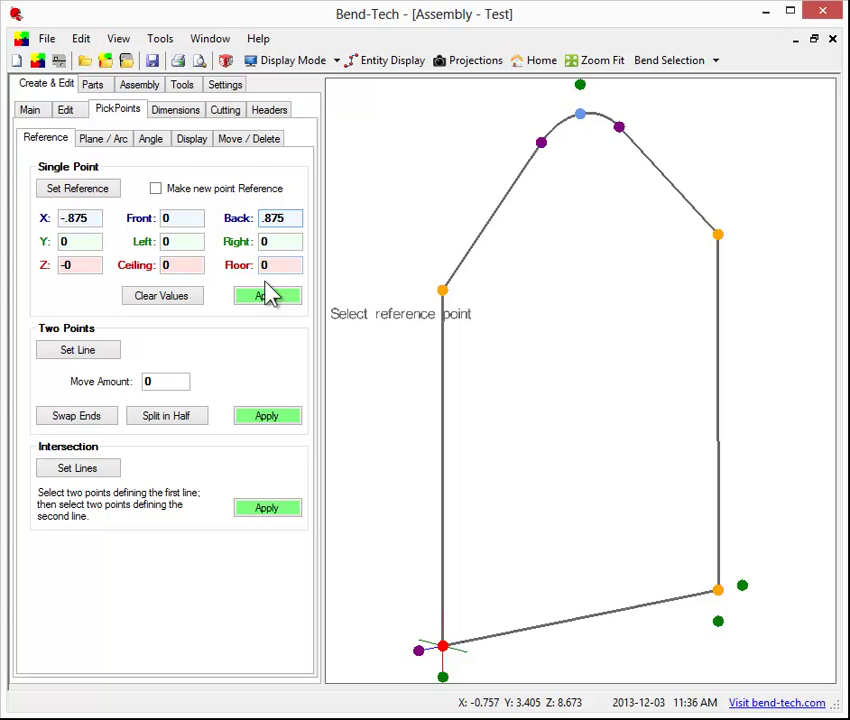
left_click(267, 296)
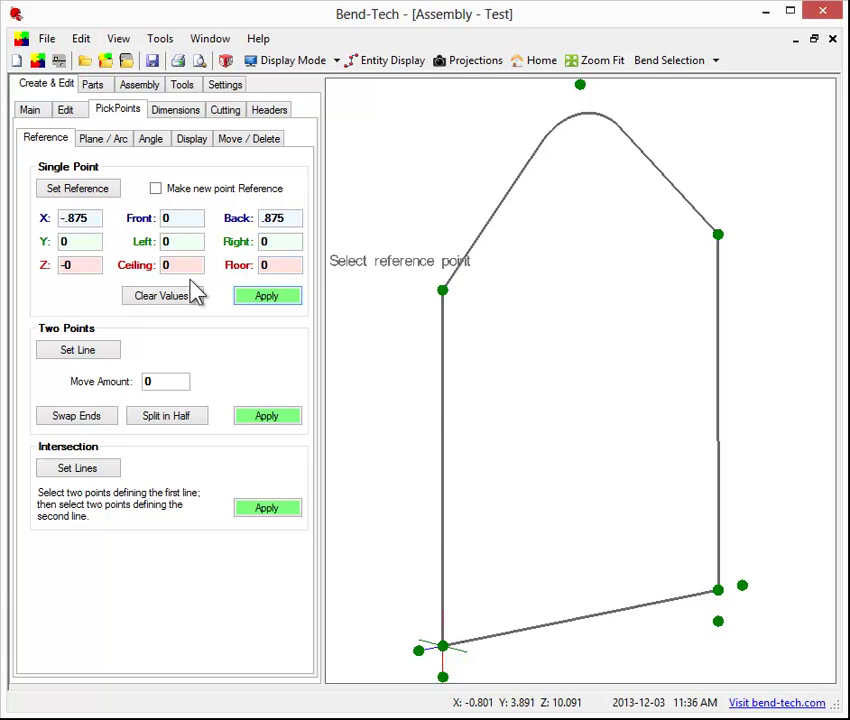
Clear offsets and add pick points 0.875 above the top-left and top-right corners with a Ceiling offset.
left_click(188, 295)
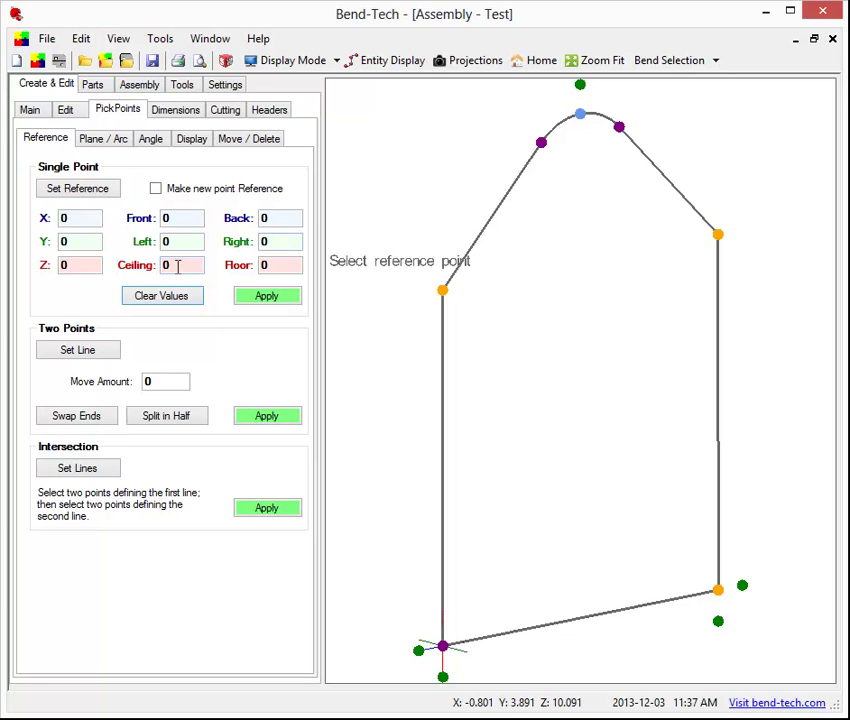
left_click(180, 265)
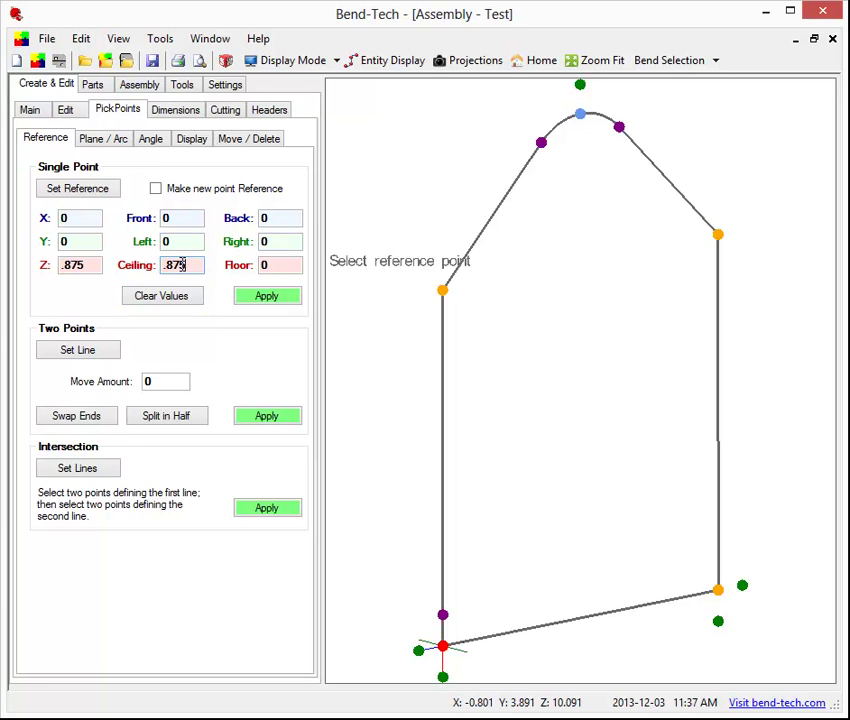
left_click(442, 290)
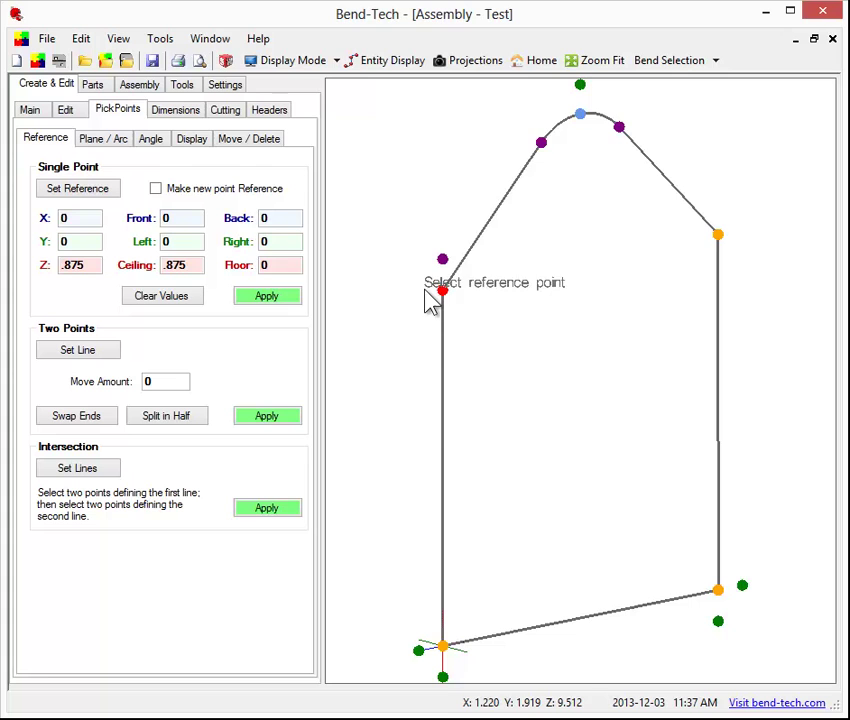
left_click(267, 297)
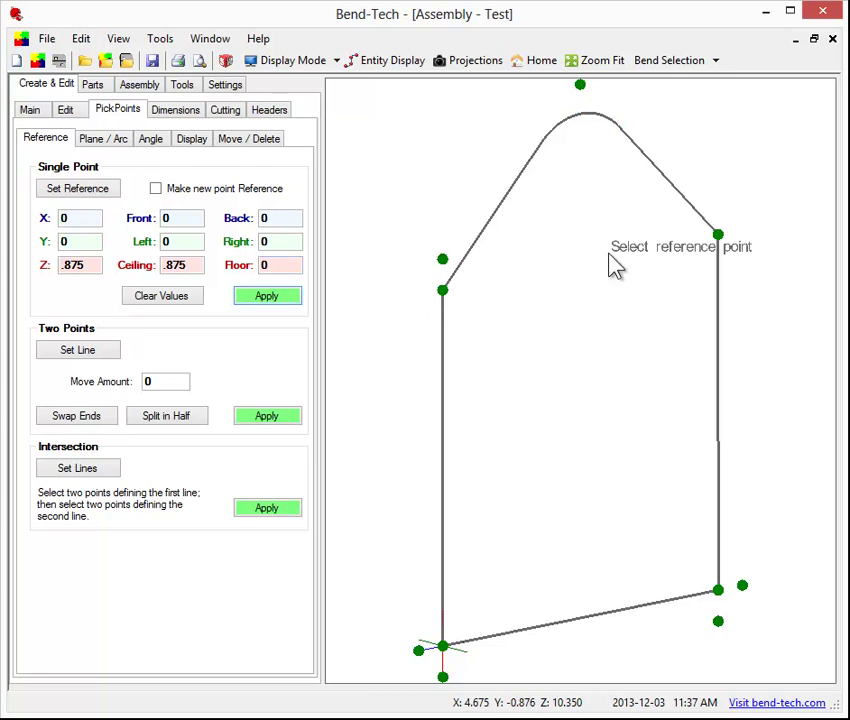
left_click(718, 234)
left_click(276, 298)
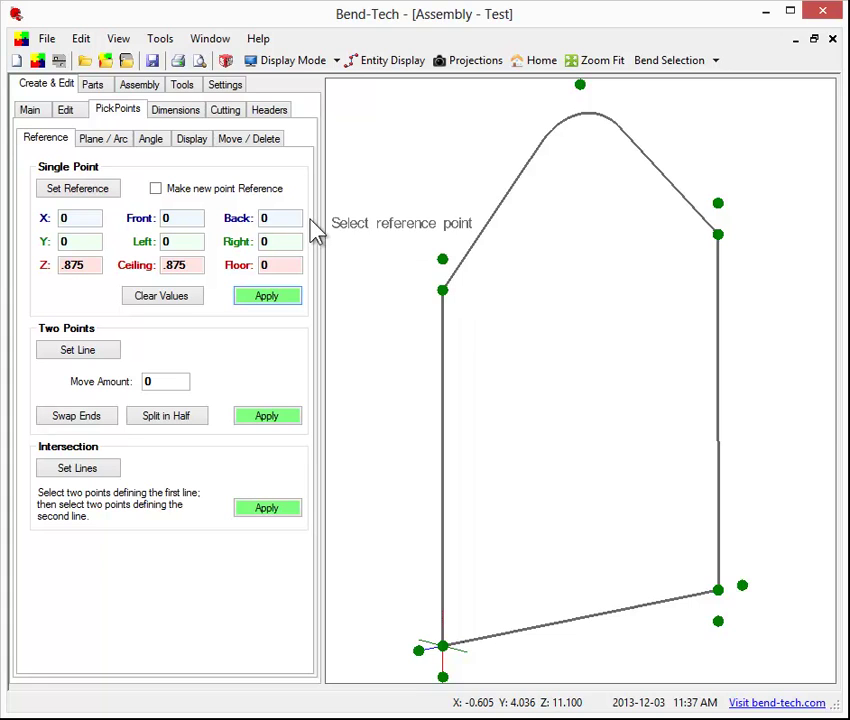
Set up an angled offset of 45° and length 0.875 from the top-left corner.
left_click(158, 141)
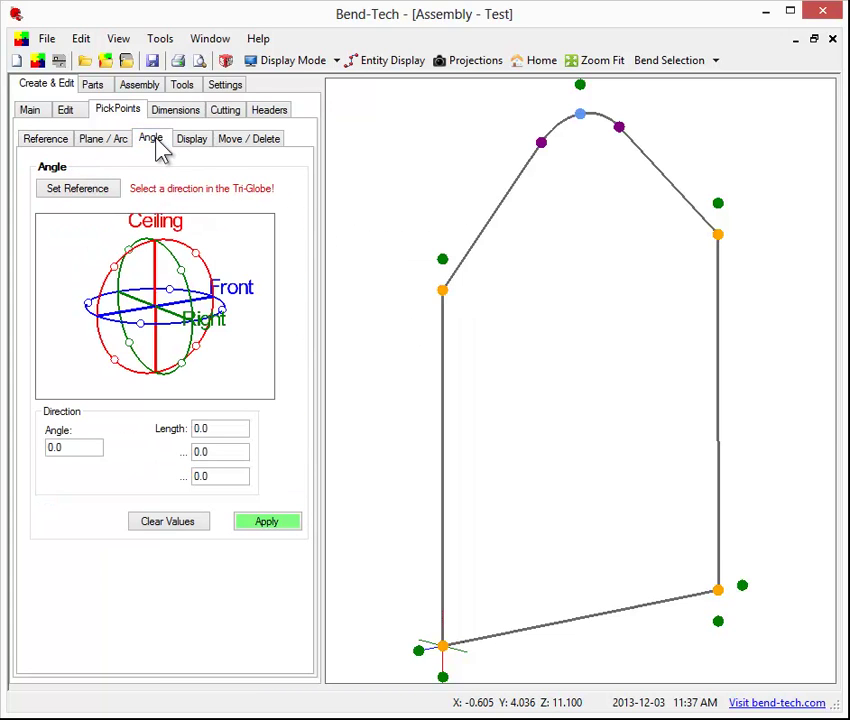
left_click(115, 359)
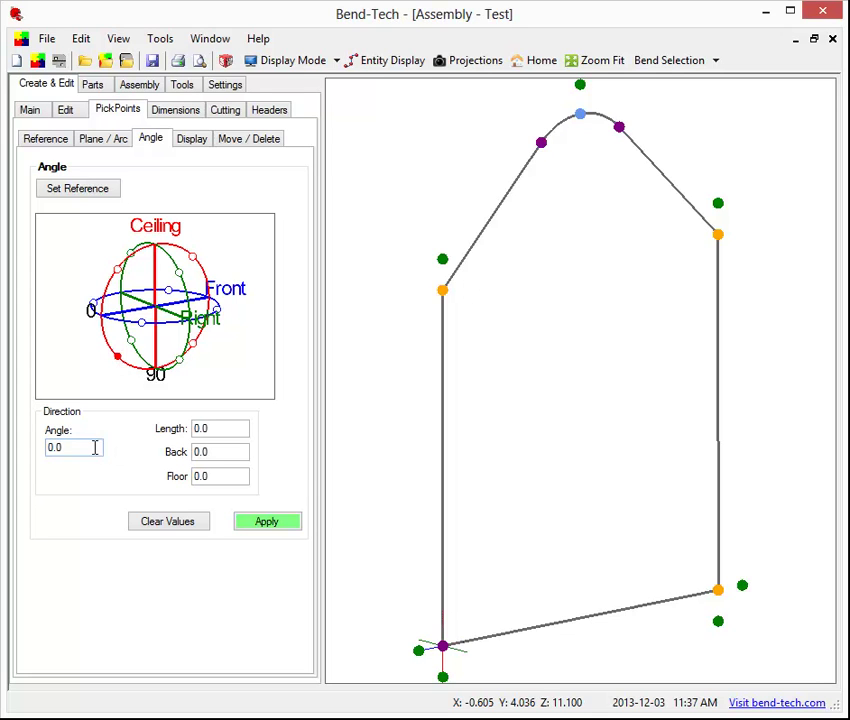
left_click_drag(93, 448, 27, 448)
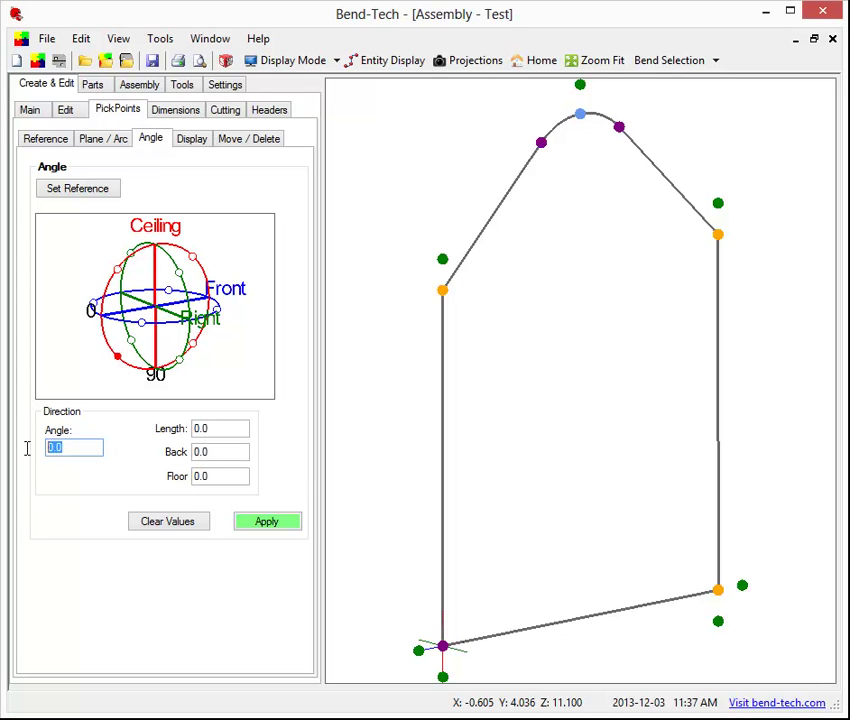
left_click(232, 428)
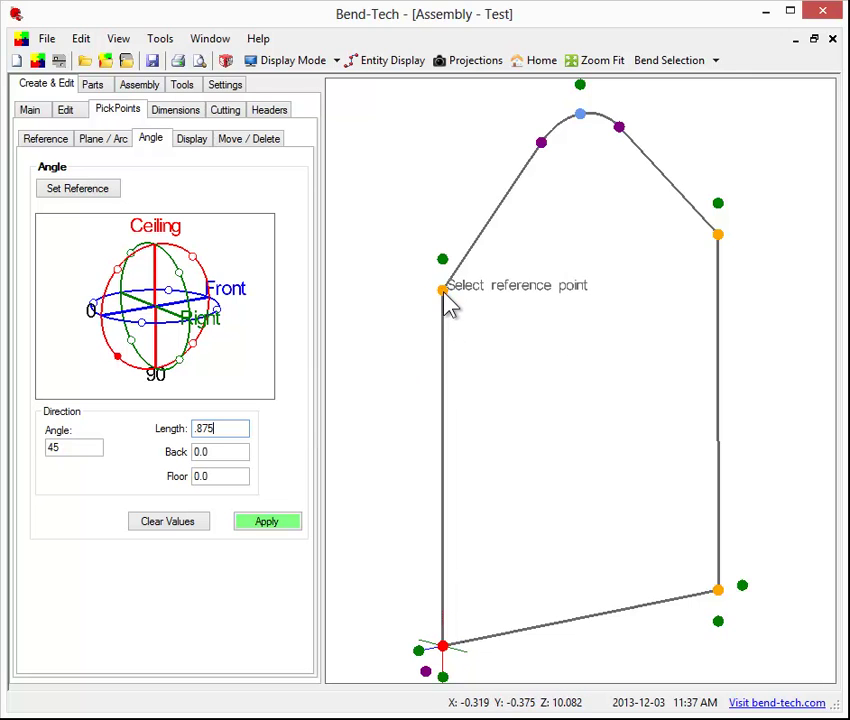
left_click(102, 190)
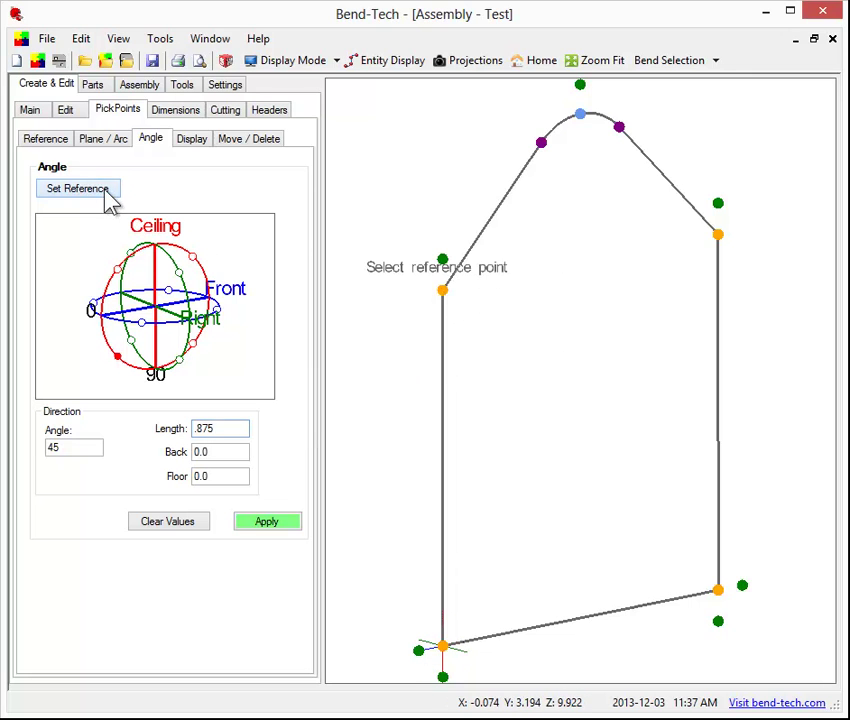
left_click(440, 290)
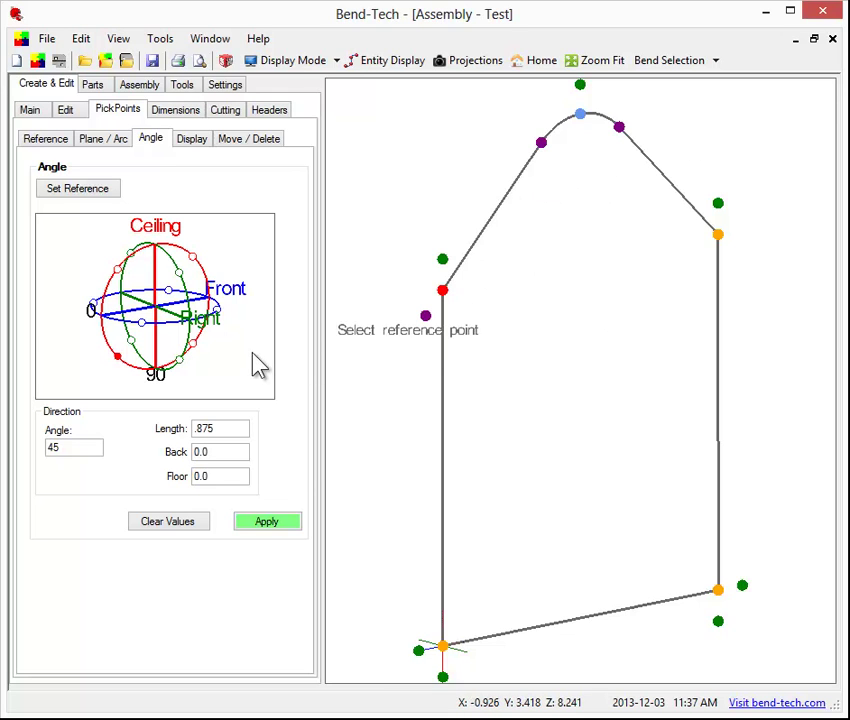
Define a line along the left leg and enter a -.875 move amount, dismissing the missing-reference warning.
left_click(52, 142)
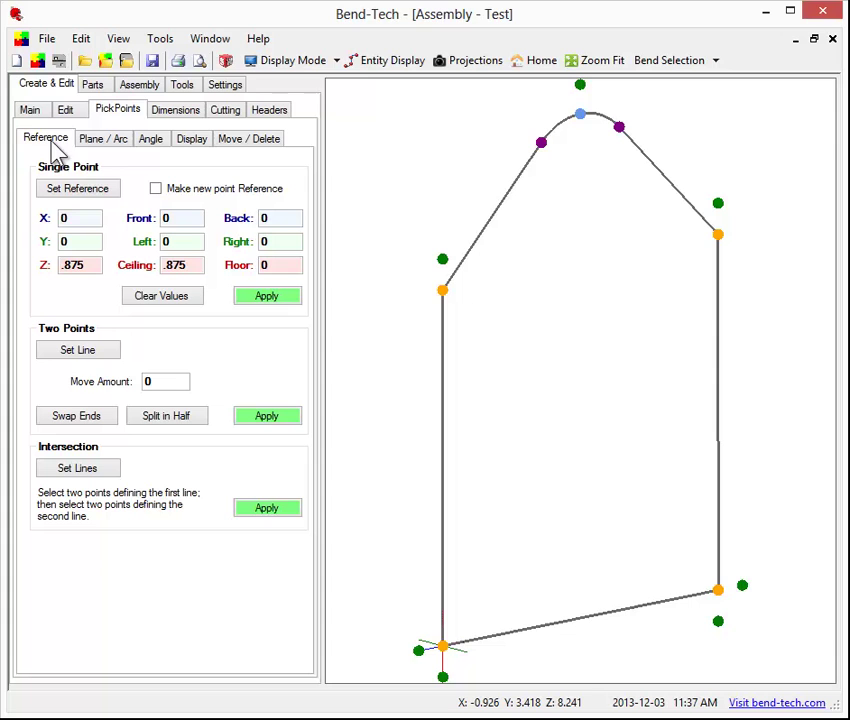
left_click(88, 353)
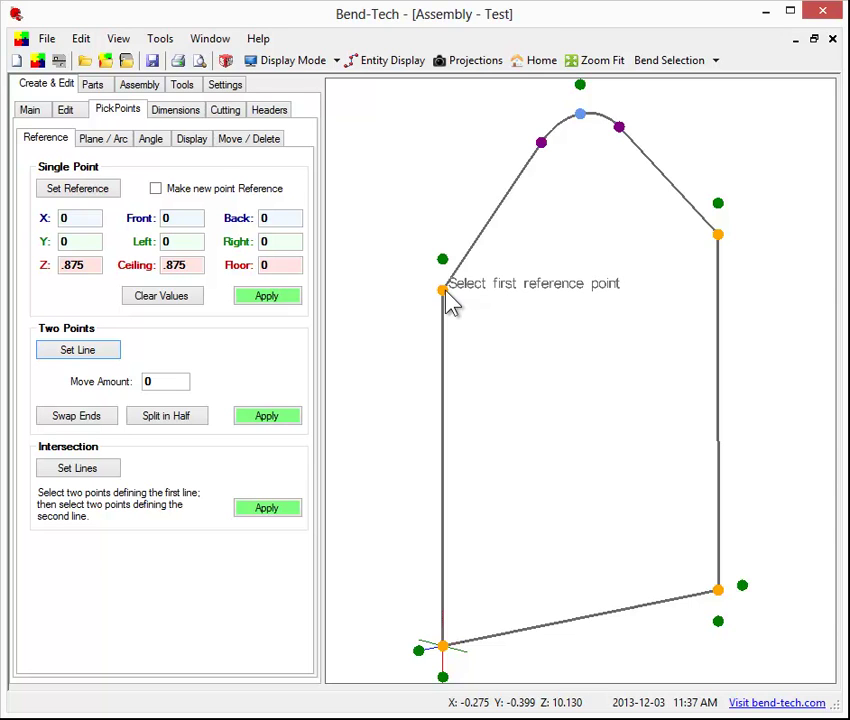
left_click(444, 291)
left_click(542, 144)
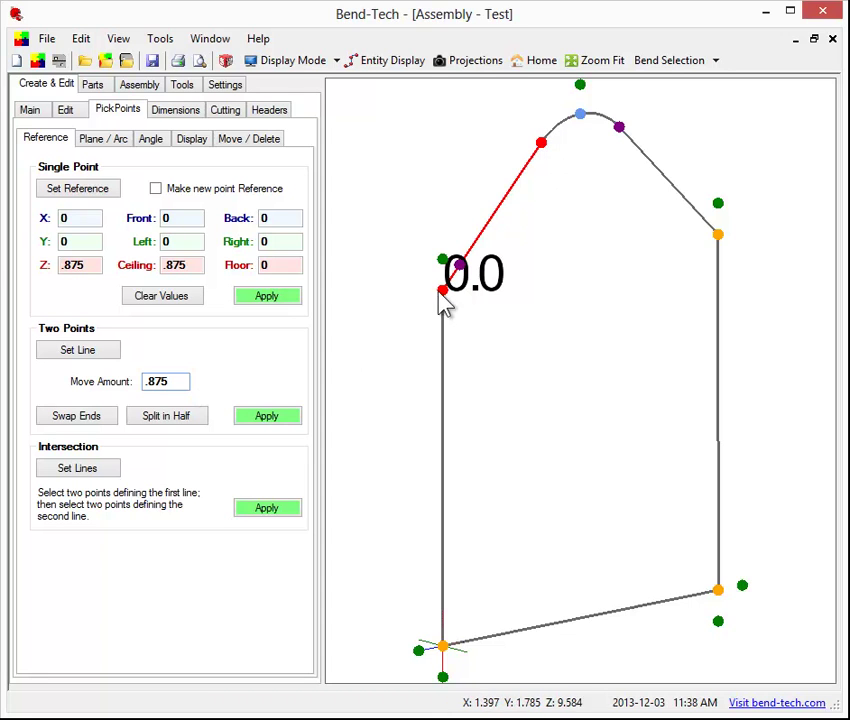
left_click(146, 384)
type("-")
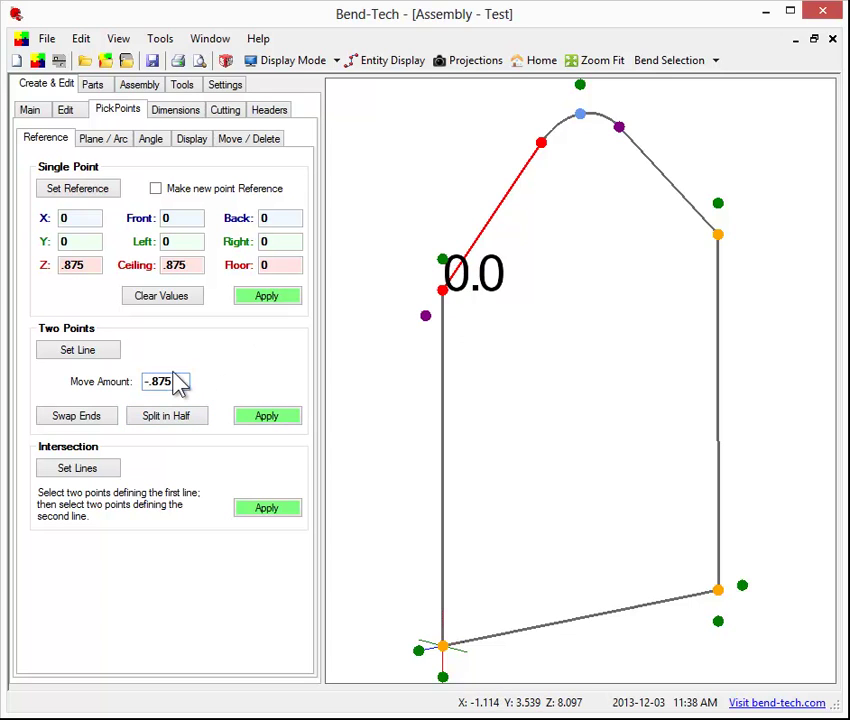
key("BackSpace")
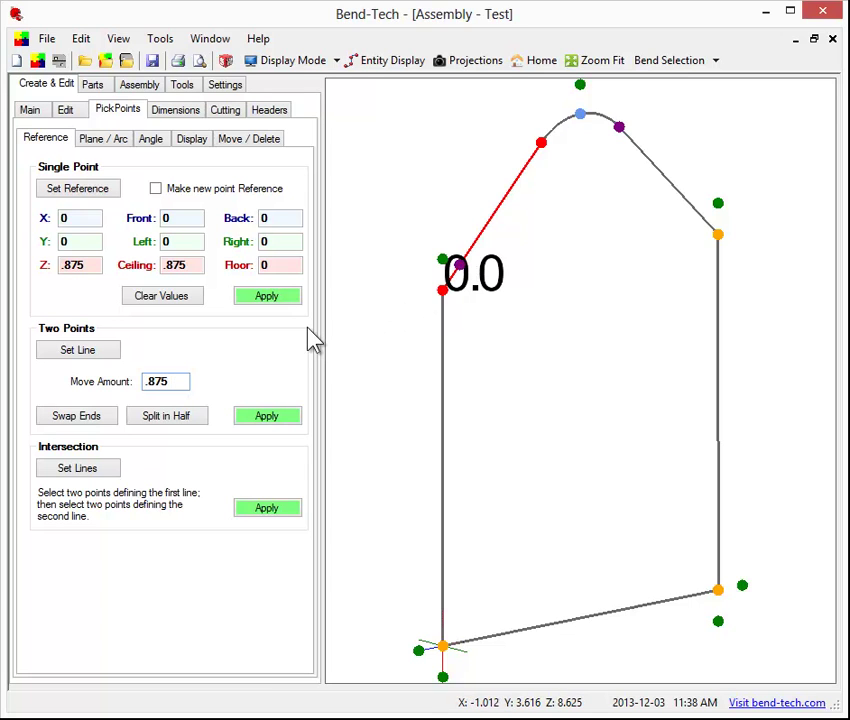
type("-")
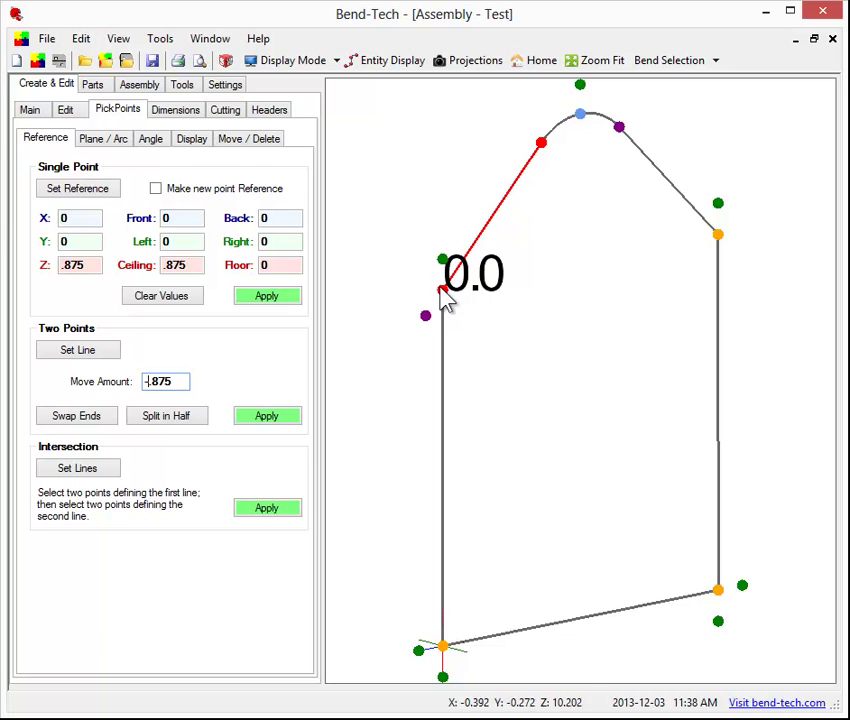
left_click(256, 299)
left_click(295, 378)
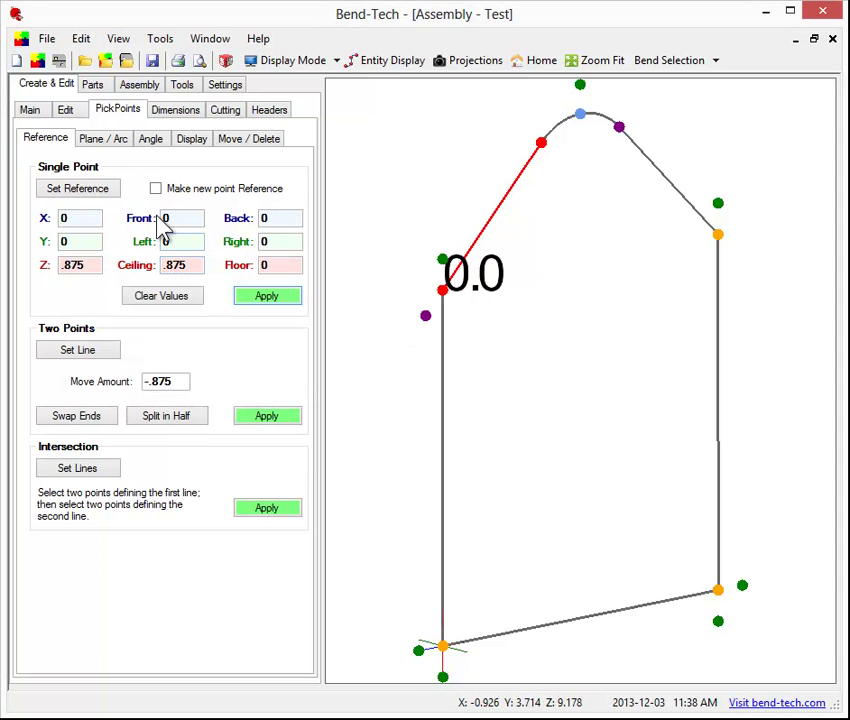
Set the left leg's ends as reference and line, then apply the -.875 offset point.
left_click(100, 196)
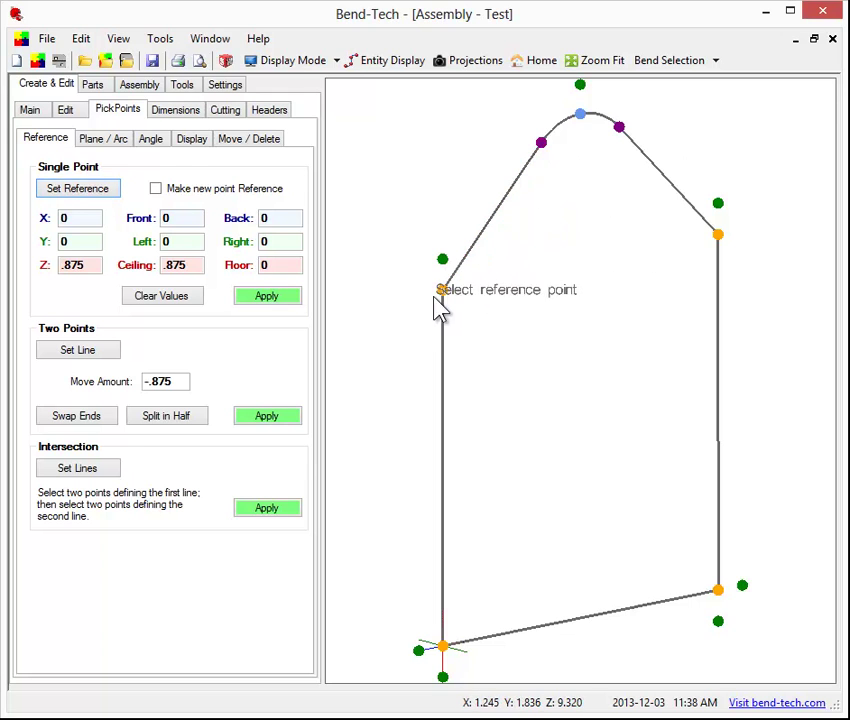
left_click(442, 298)
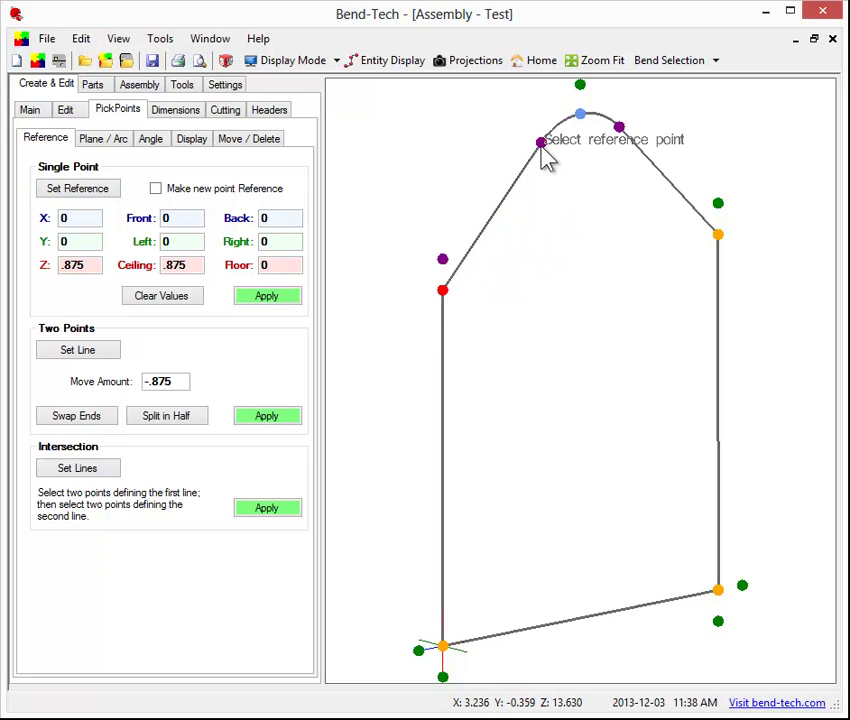
left_click(540, 142)
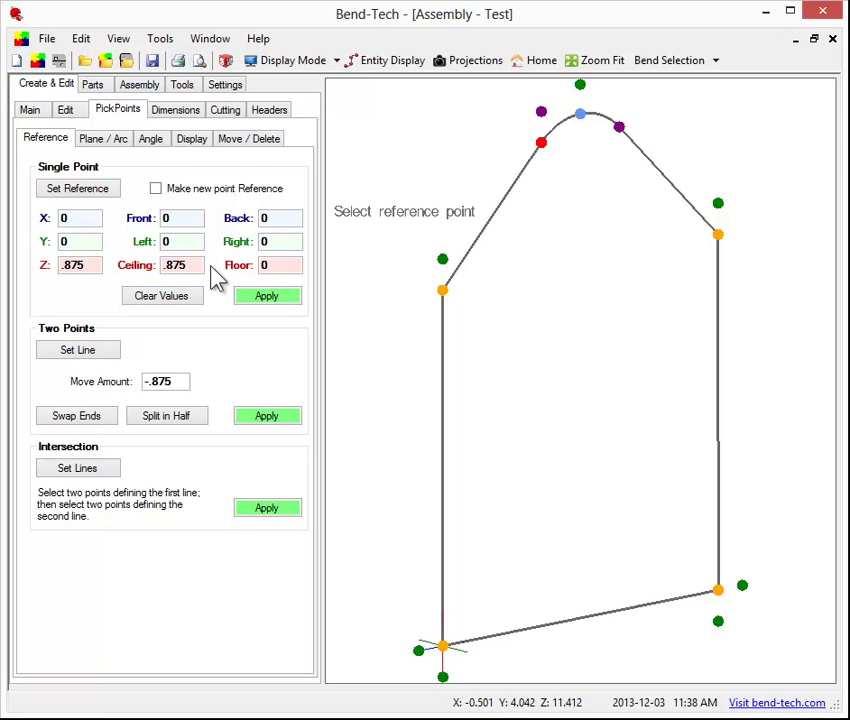
left_click(80, 350)
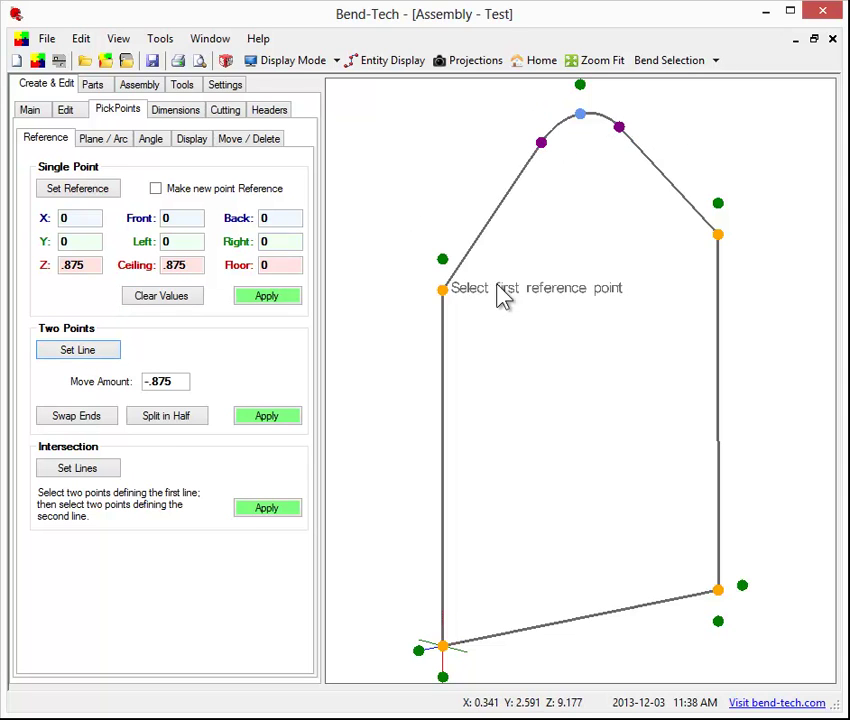
left_click(444, 297)
left_click(541, 145)
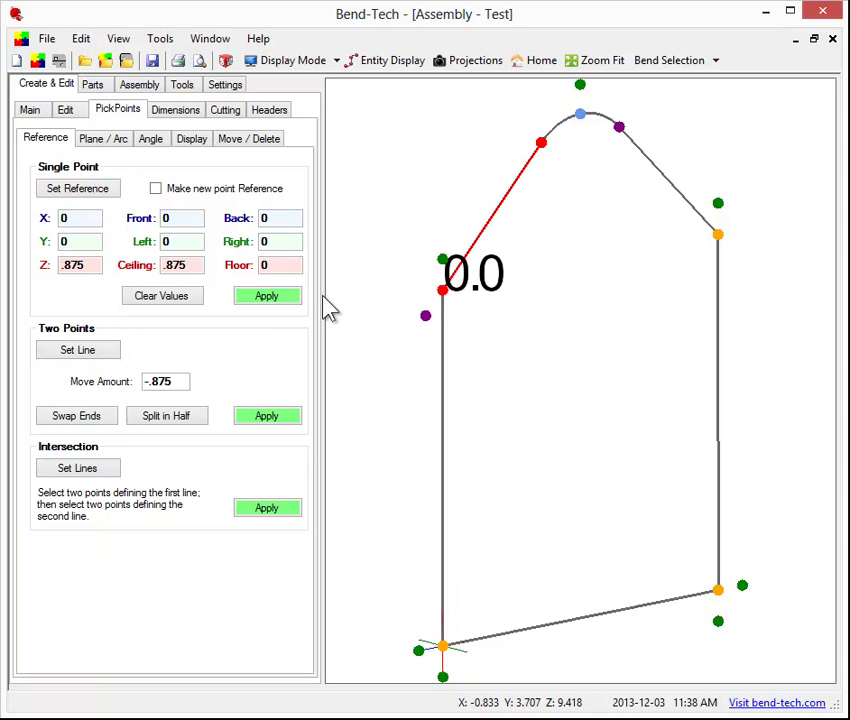
left_click(267, 418)
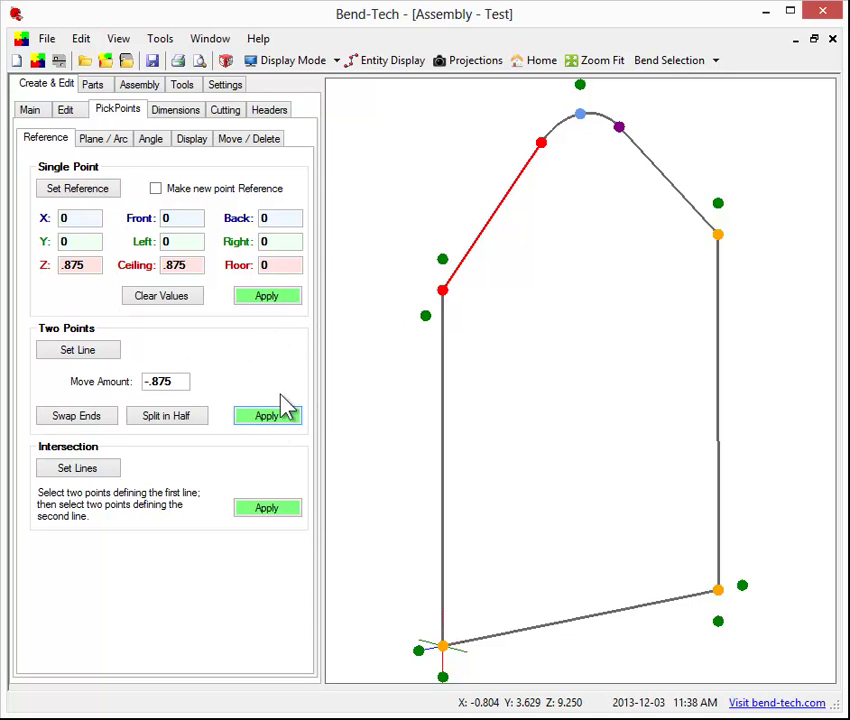
Define a line along the right leg for its 0.875 offset point, then start Move Feature.
left_click(619, 128)
left_click(88, 352)
left_click(717, 237)
left_click(620, 130)
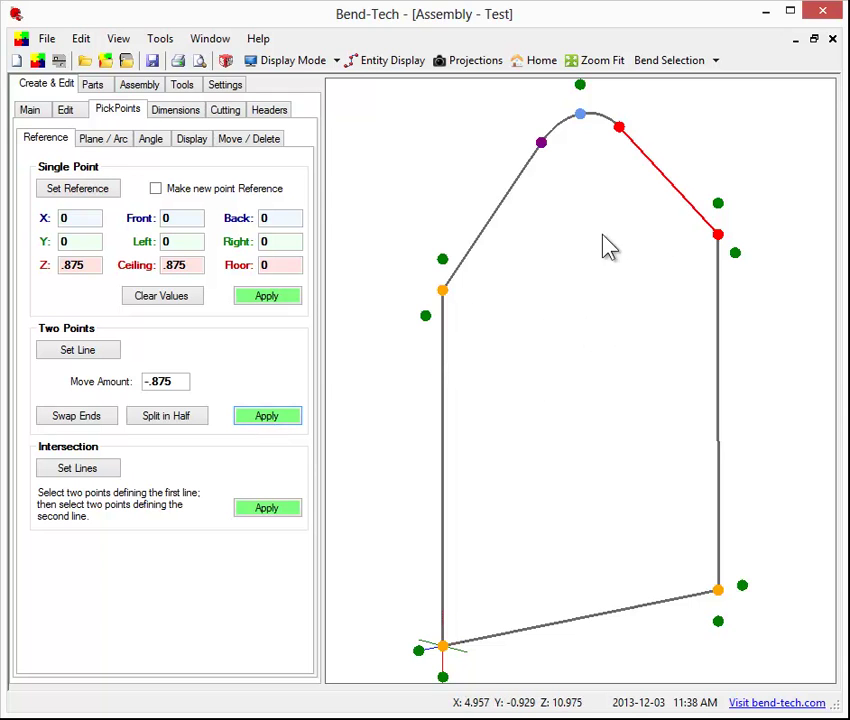
left_click(65, 110)
left_click(165, 178)
Move the bent top tube's left and right leg ends onto the new offset pick points.
left_click(580, 114)
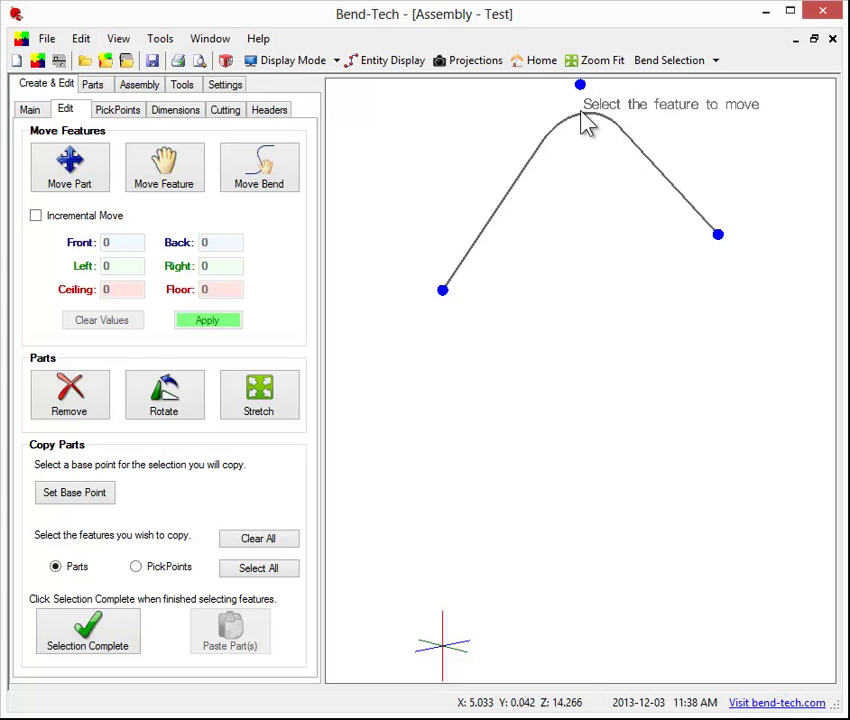
left_click(444, 293)
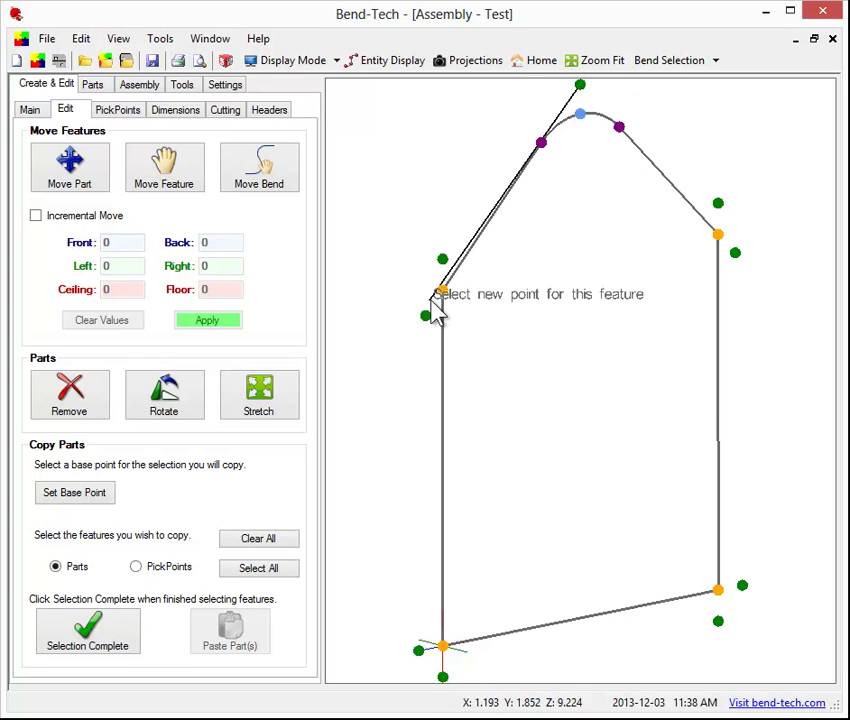
left_click(425, 316)
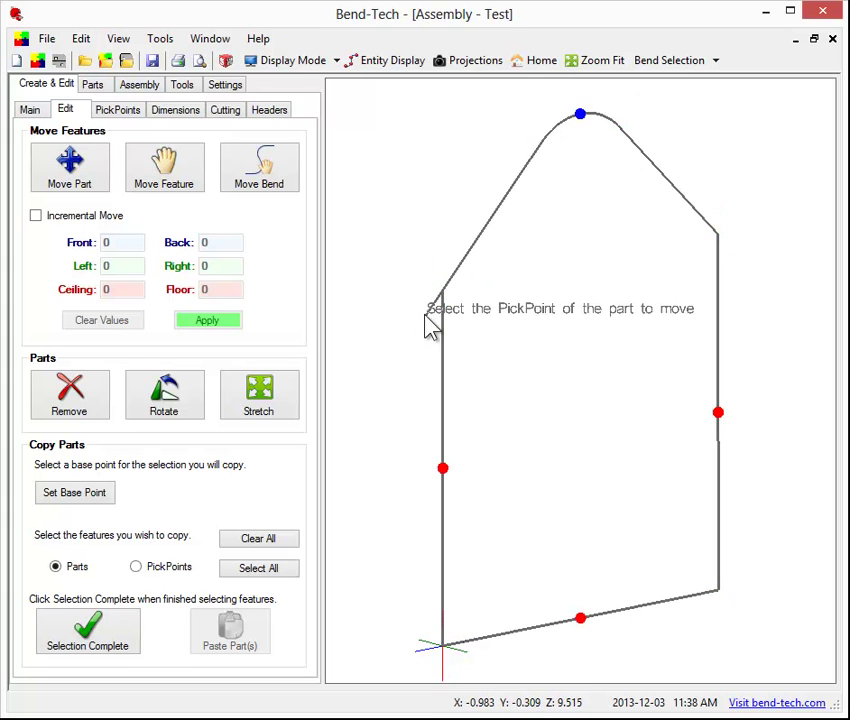
left_click(717, 236)
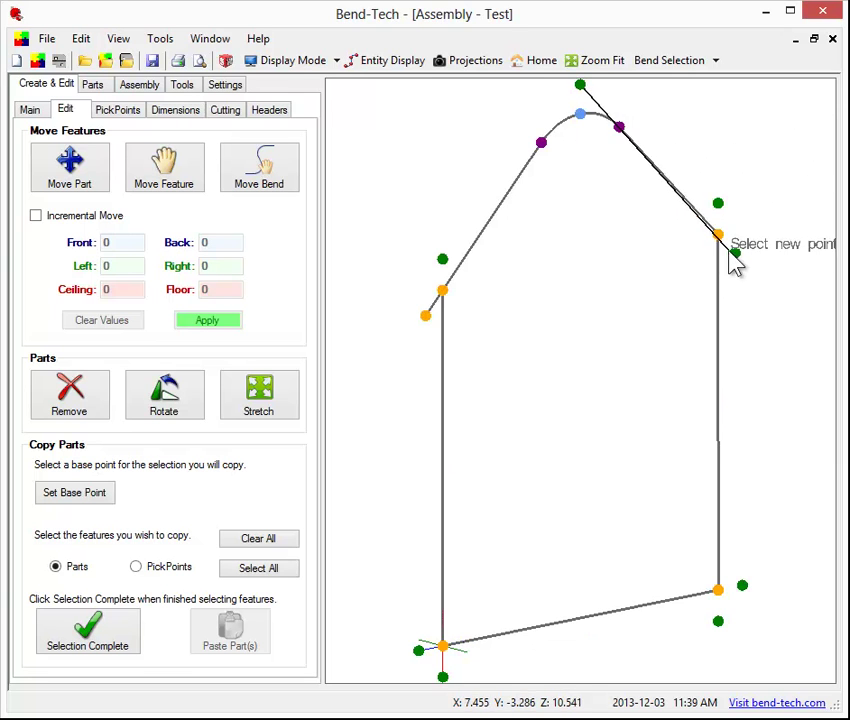
left_click(736, 249)
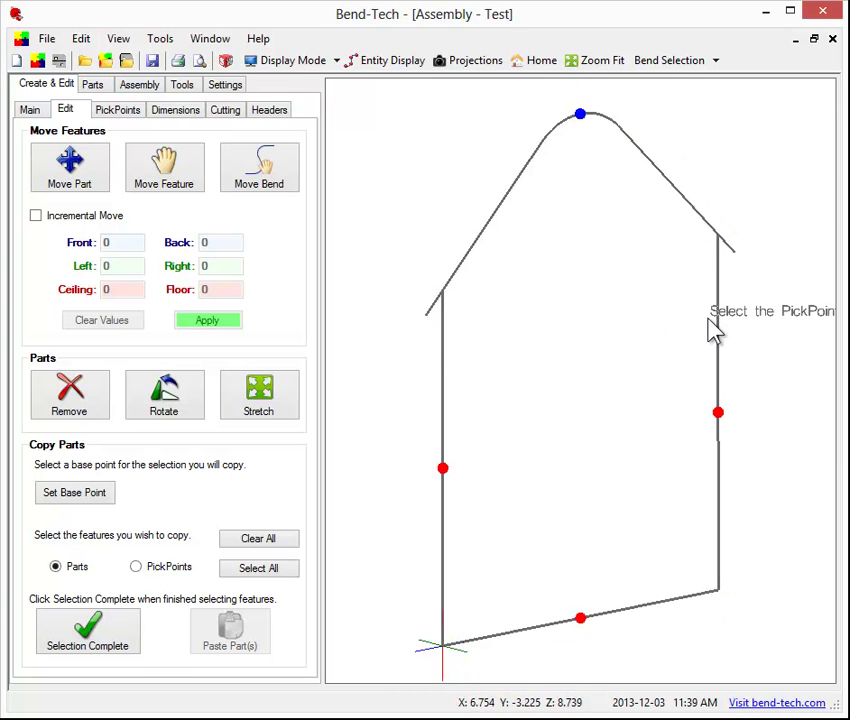
scroll(528, 562, "down", 2)
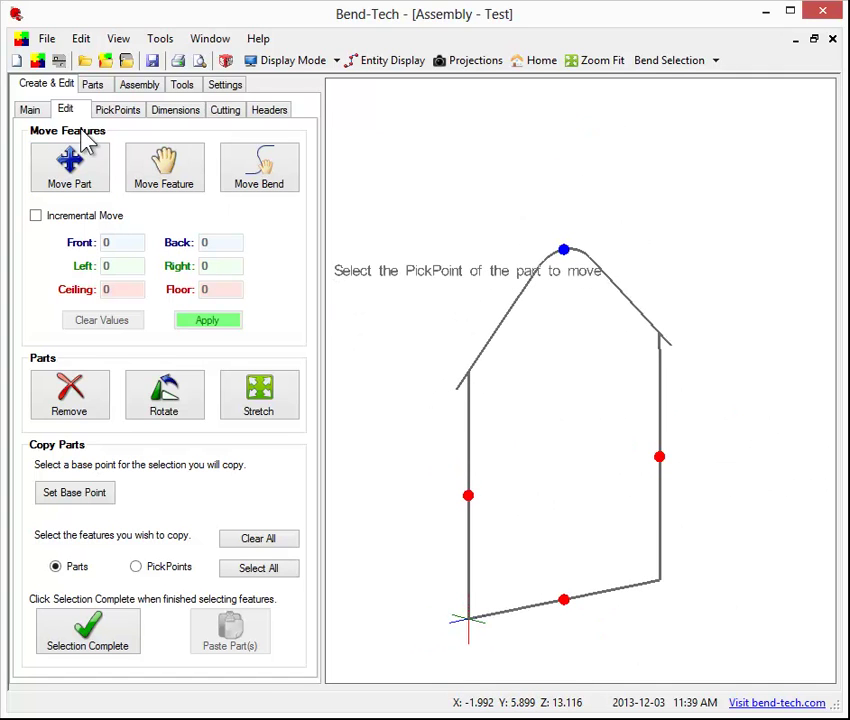
Select Straight 1, 3 and 2 for removal, delete them and confirm.
left_click(31, 111)
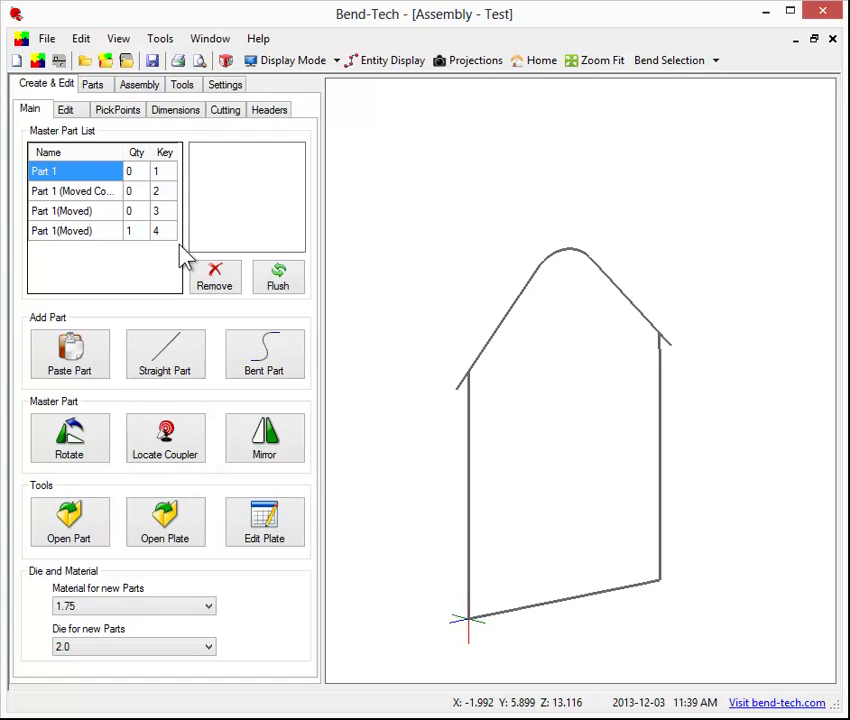
left_click(66, 111)
left_click(62, 395)
left_click(476, 499)
left_click(564, 602)
left_click(659, 459)
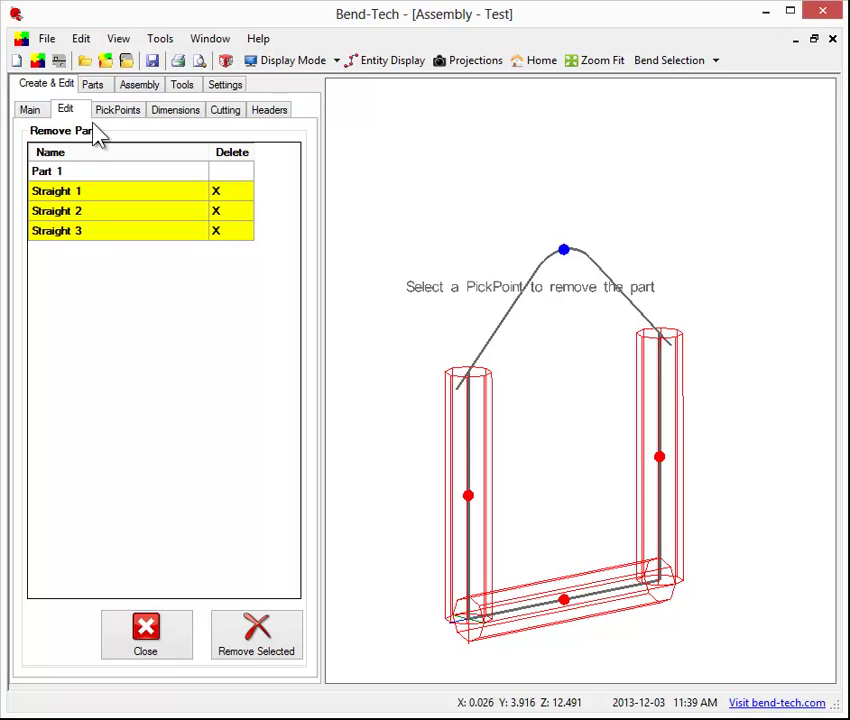
left_click(240, 645)
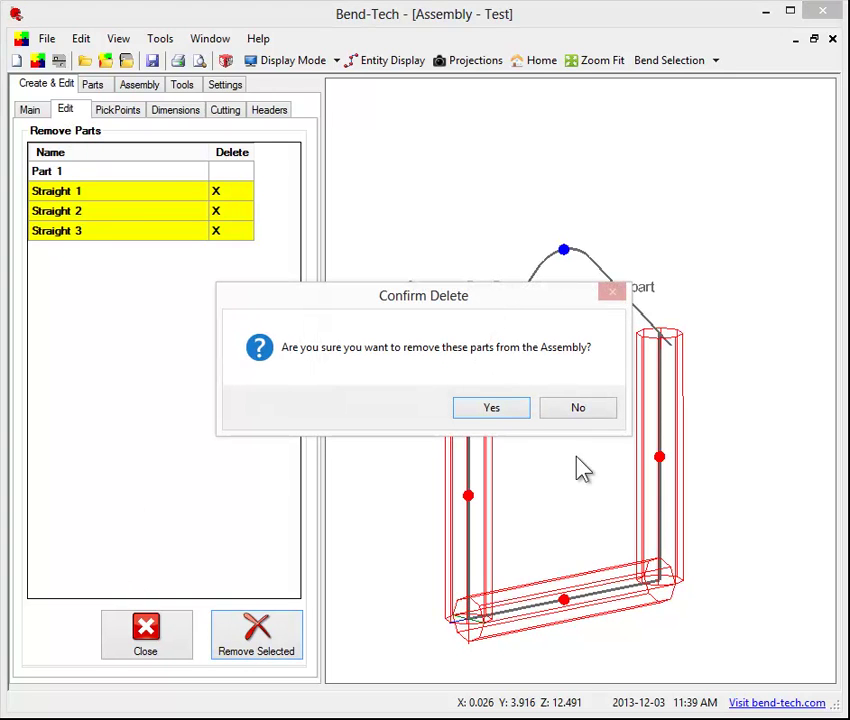
left_click(524, 414)
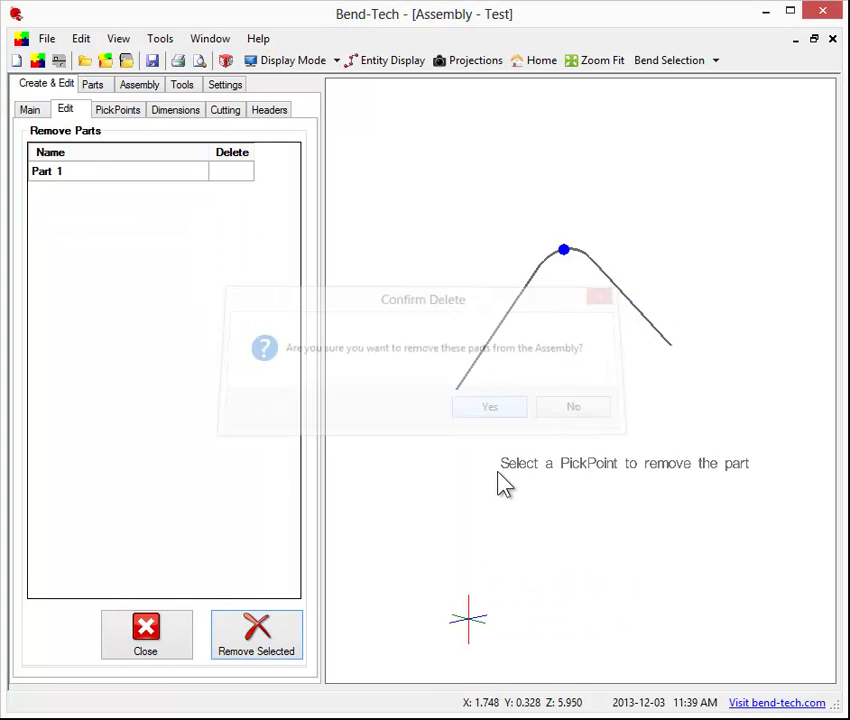
Add new straight tubes for the right upright and the bottom rail between the offset pick points.
left_click(30, 112)
left_click(190, 365)
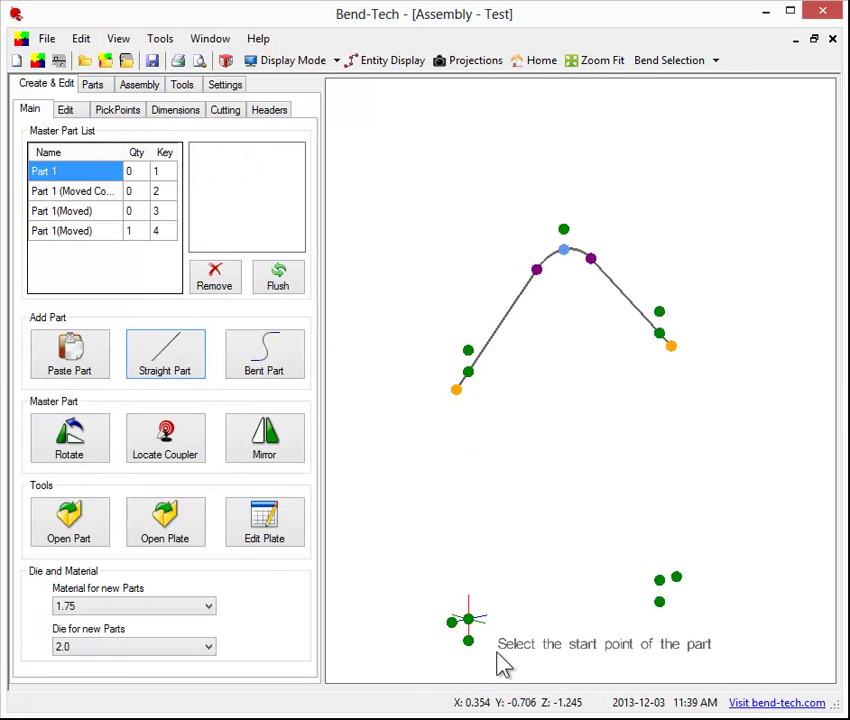
left_click(467, 640)
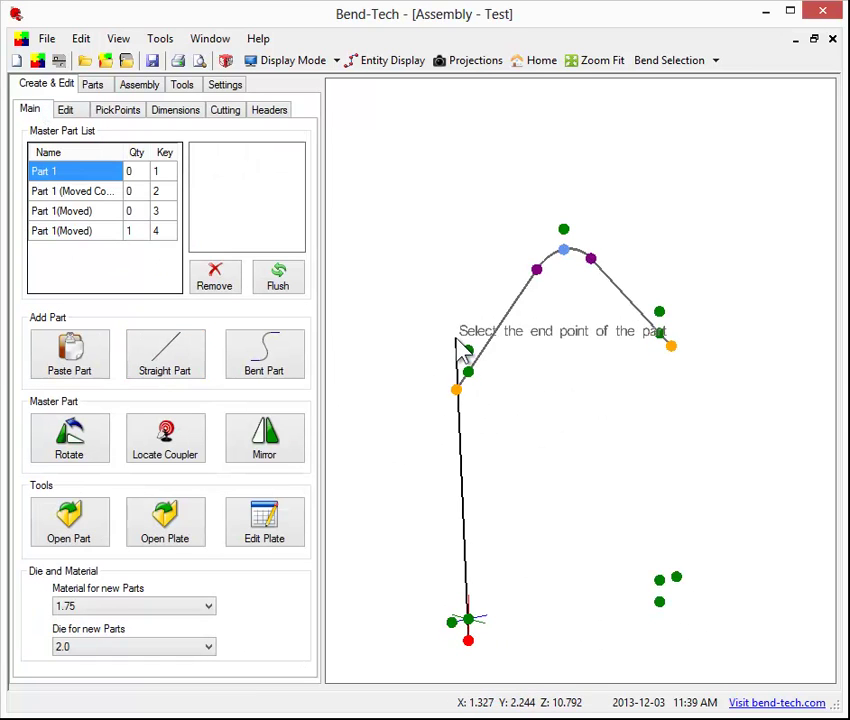
left_click(470, 352)
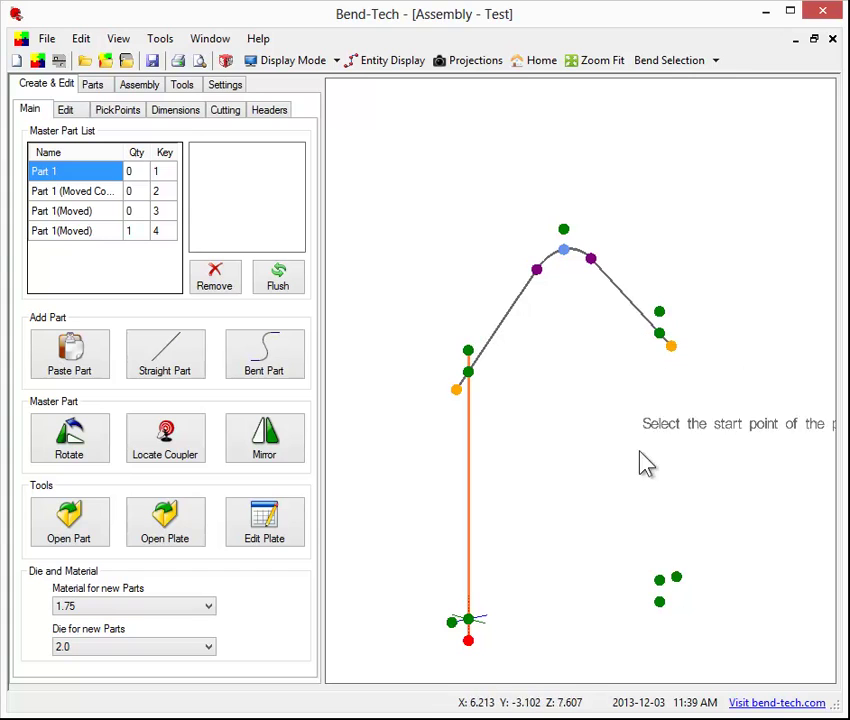
left_click(659, 333)
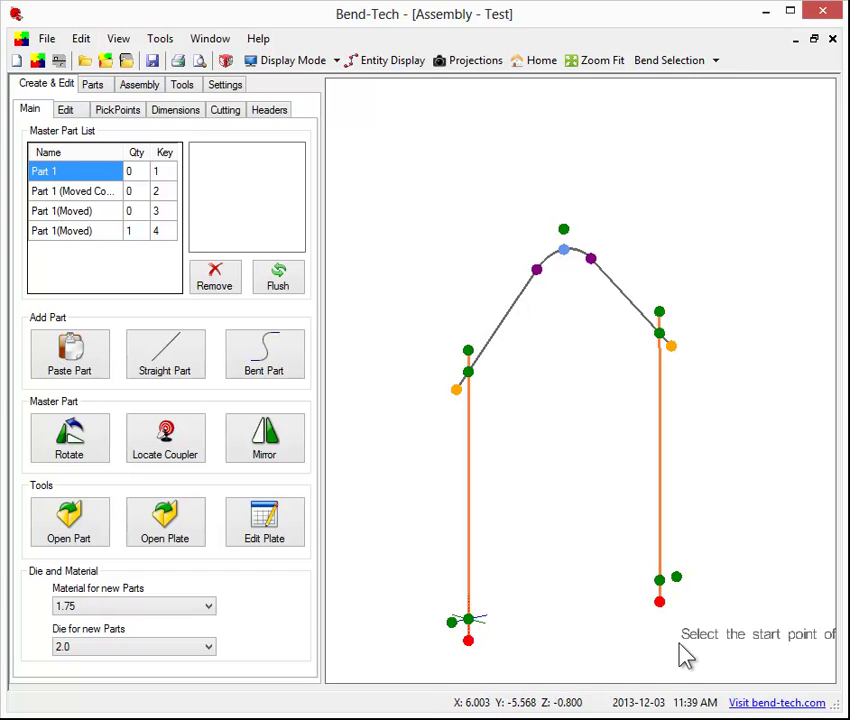
left_click(677, 578)
left_click(456, 634)
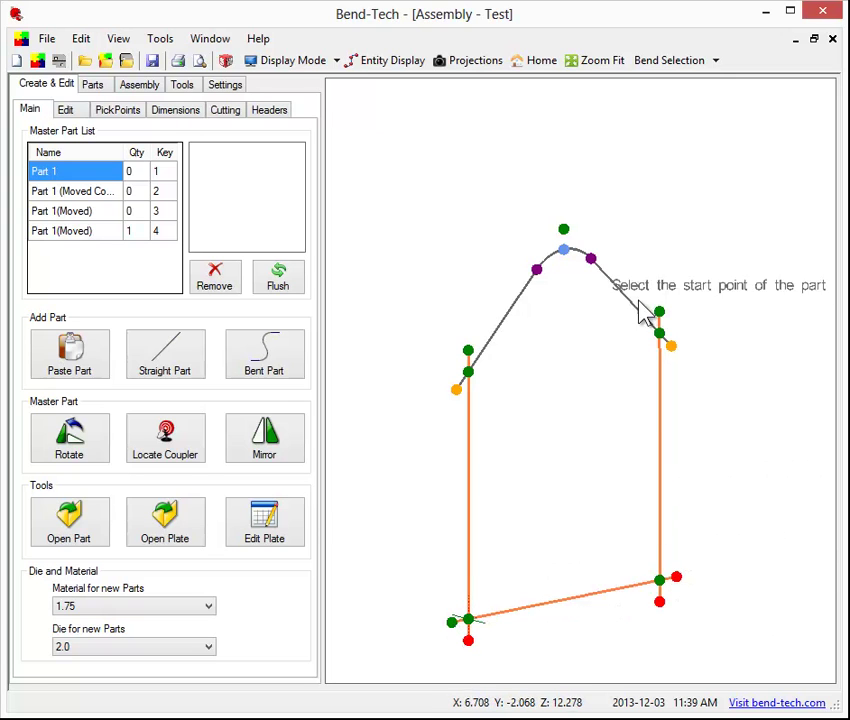
Miter both ends of the bent top tube against the left and right legs.
left_click(224, 111)
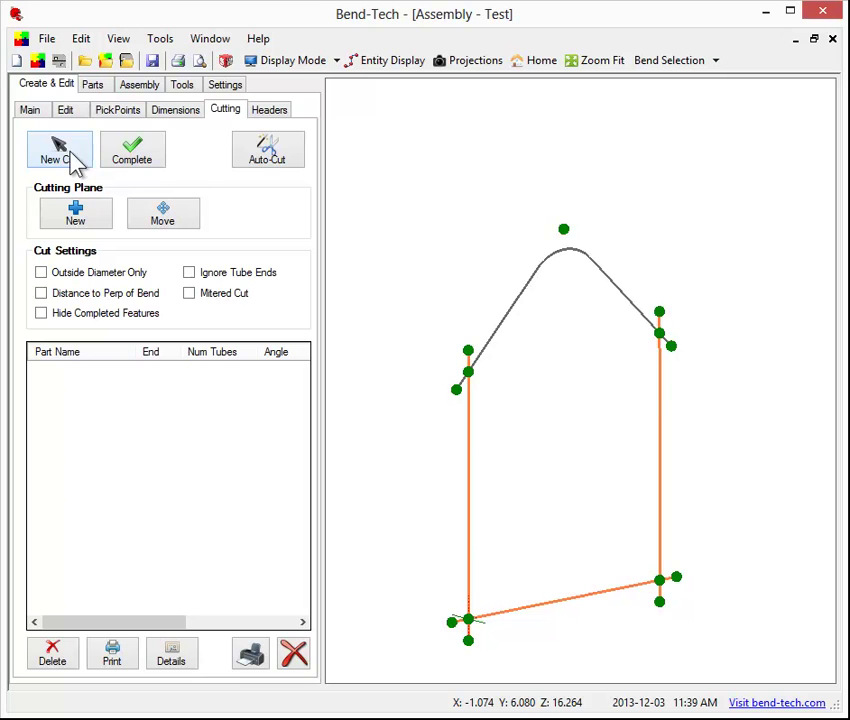
left_click(73, 163)
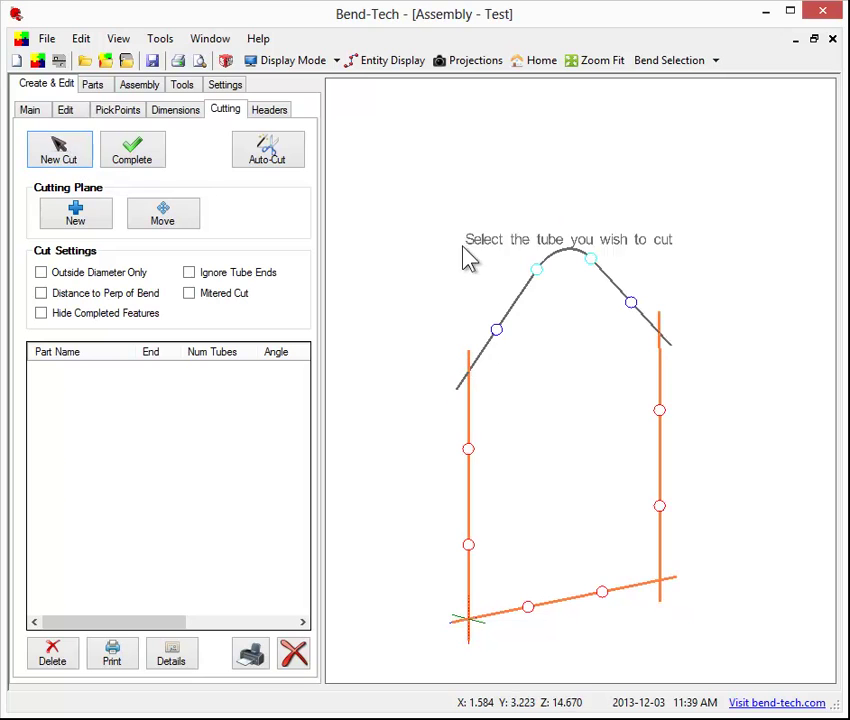
left_click(498, 334)
left_click(469, 502)
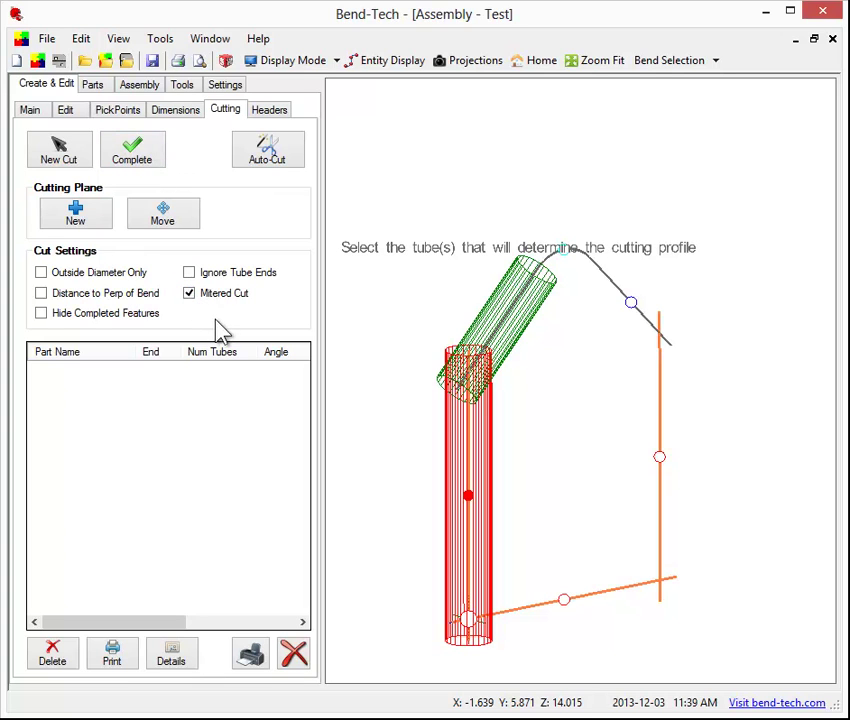
left_click(73, 163)
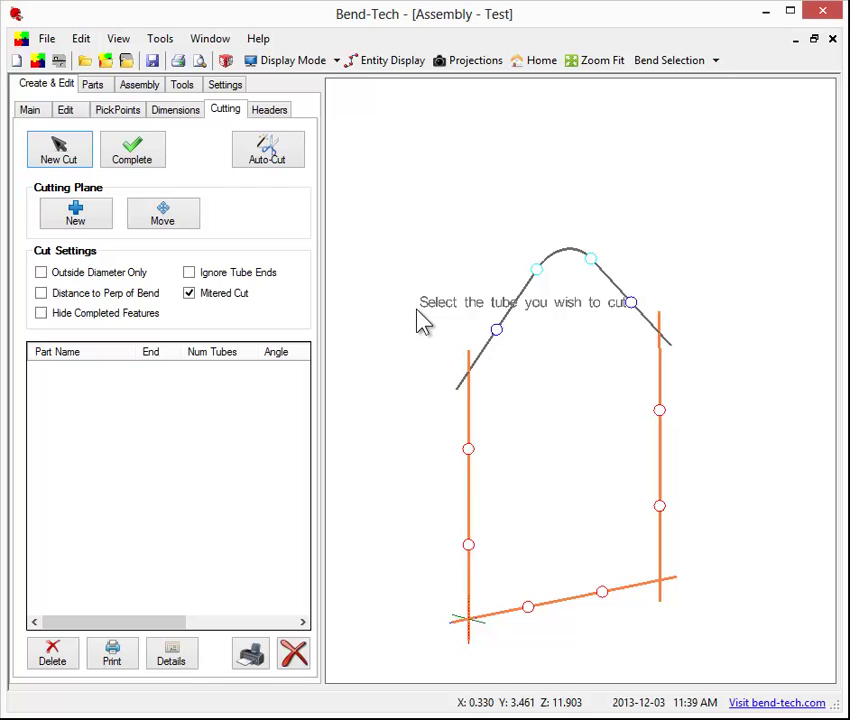
left_click(497, 330)
left_click(468, 494)
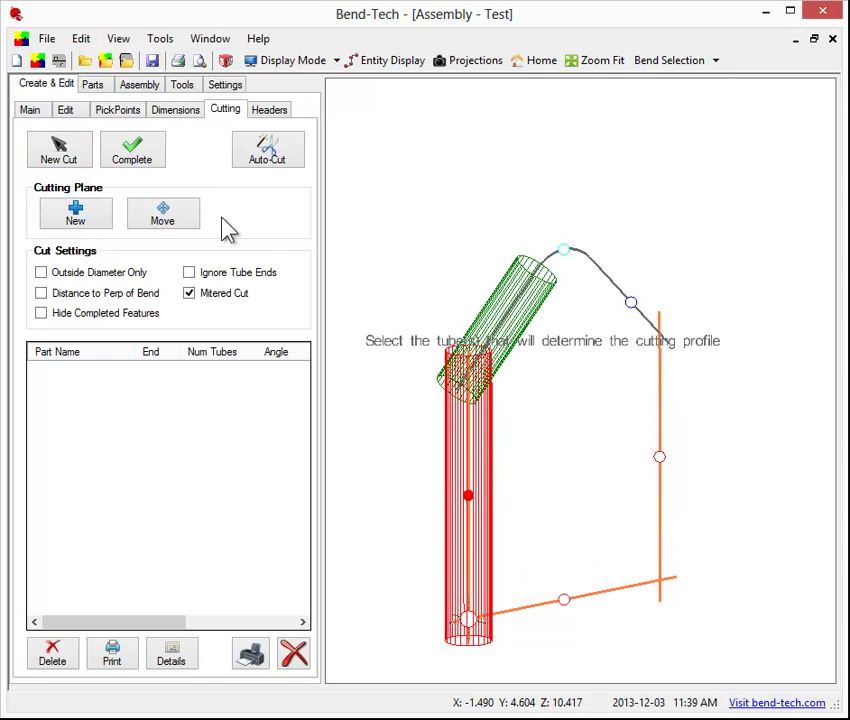
left_click(136, 162)
left_click(55, 162)
left_click(633, 301)
left_click(659, 456)
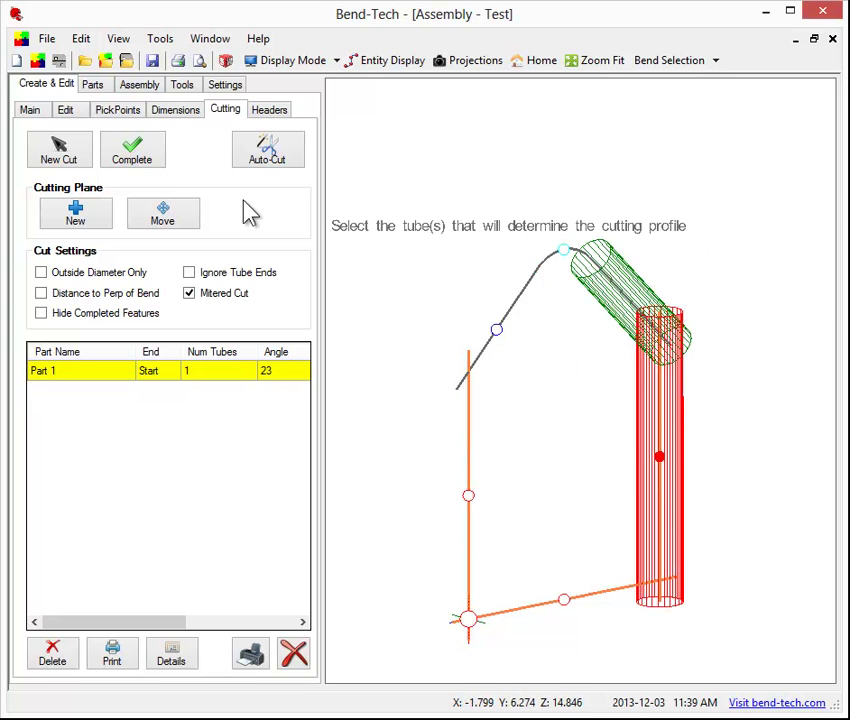
left_click(130, 160)
Miter the left leg's upper and lower ends against the top tube and bottom tube.
left_click(59, 160)
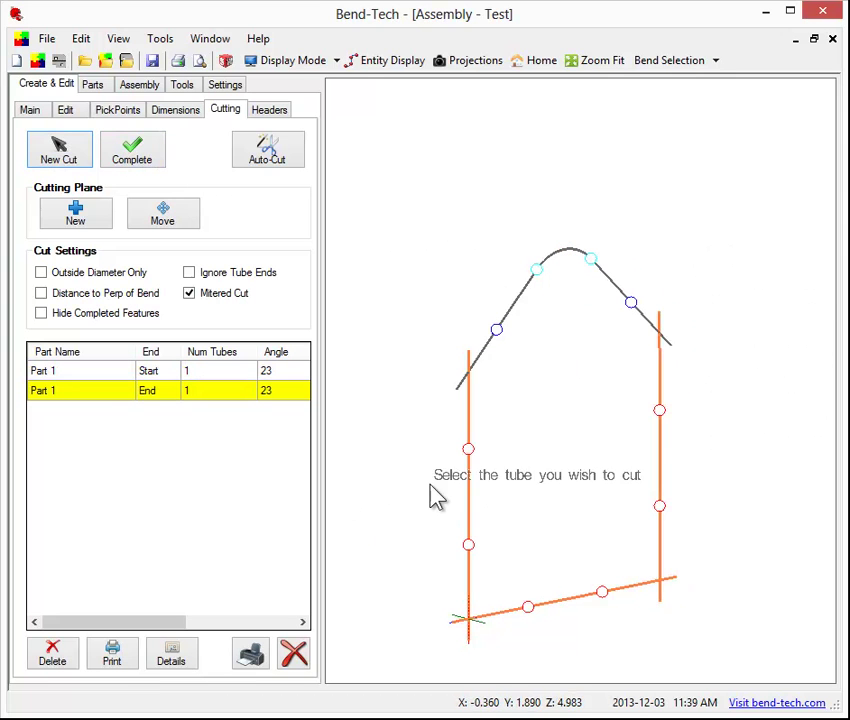
left_click(470, 450)
left_click(500, 338)
left_click(110, 163)
left_click(44, 163)
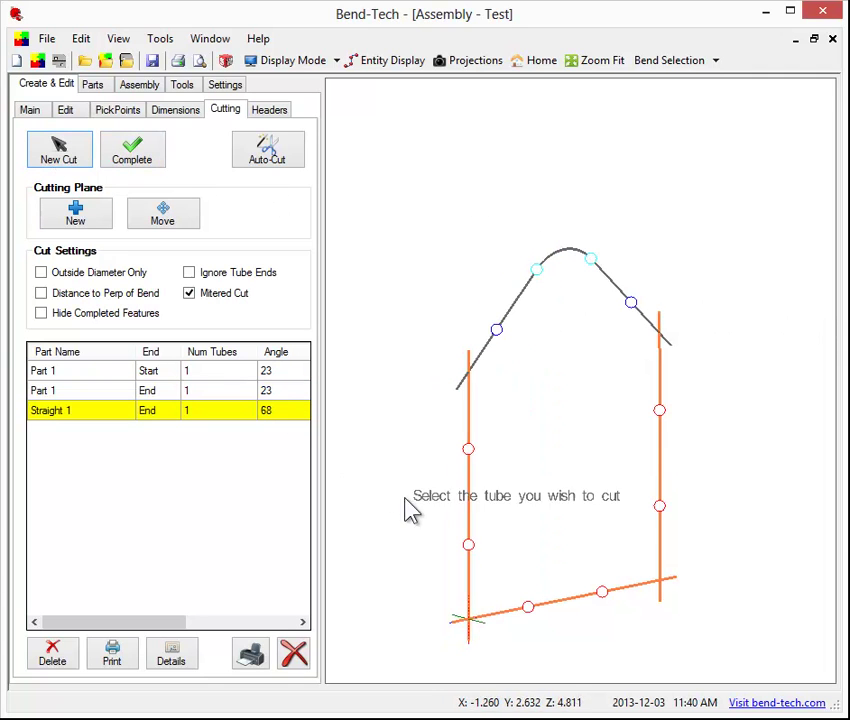
left_click(472, 554)
left_click(563, 603)
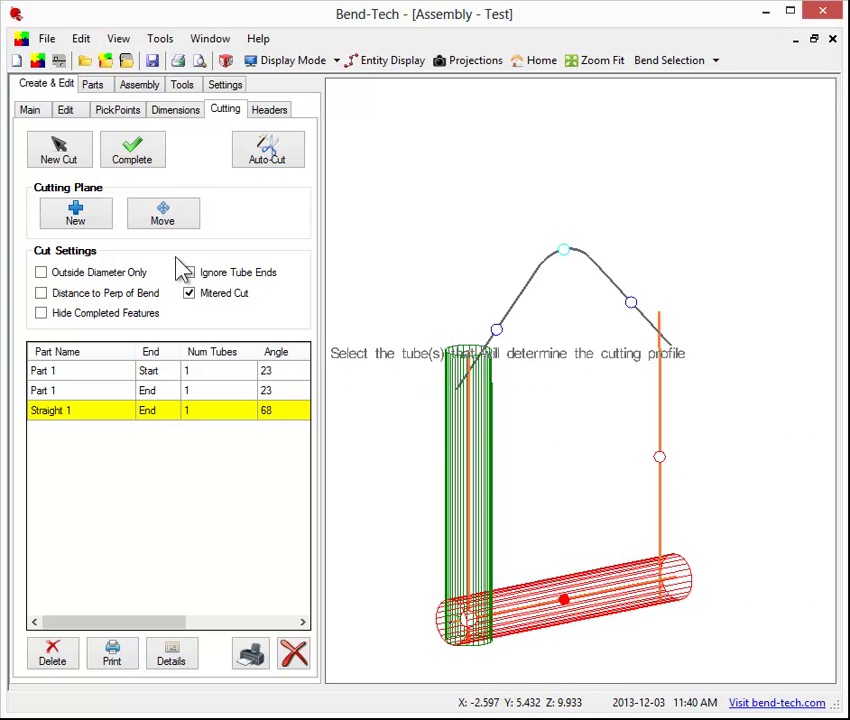
left_click(126, 160)
Miter the right leg's upper and lower ends against the top tube and bottom tube.
left_click(62, 160)
left_click(659, 412)
left_click(632, 302)
left_click(152, 160)
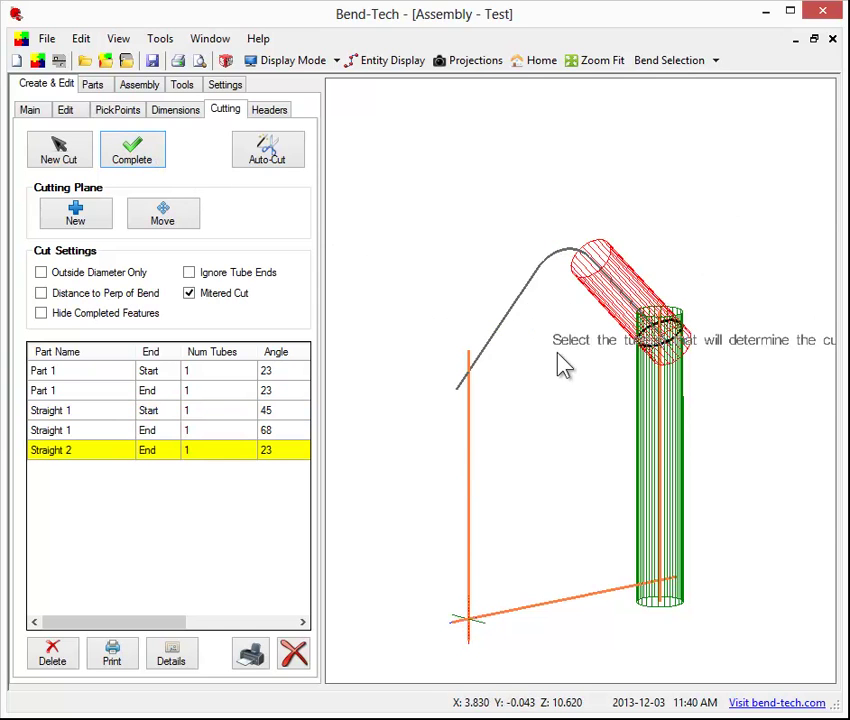
left_click(58, 150)
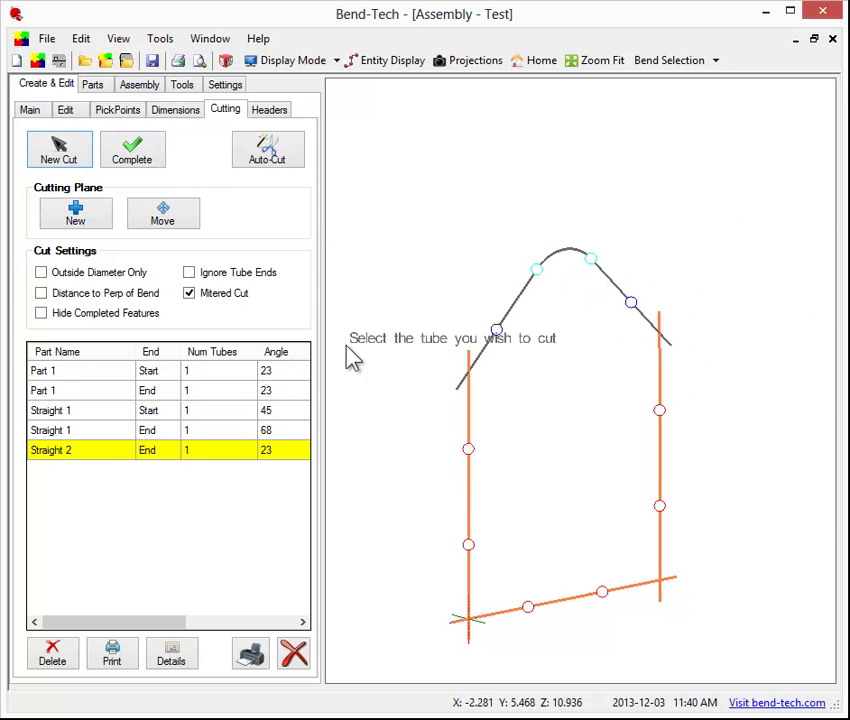
left_click(658, 512)
left_click(568, 601)
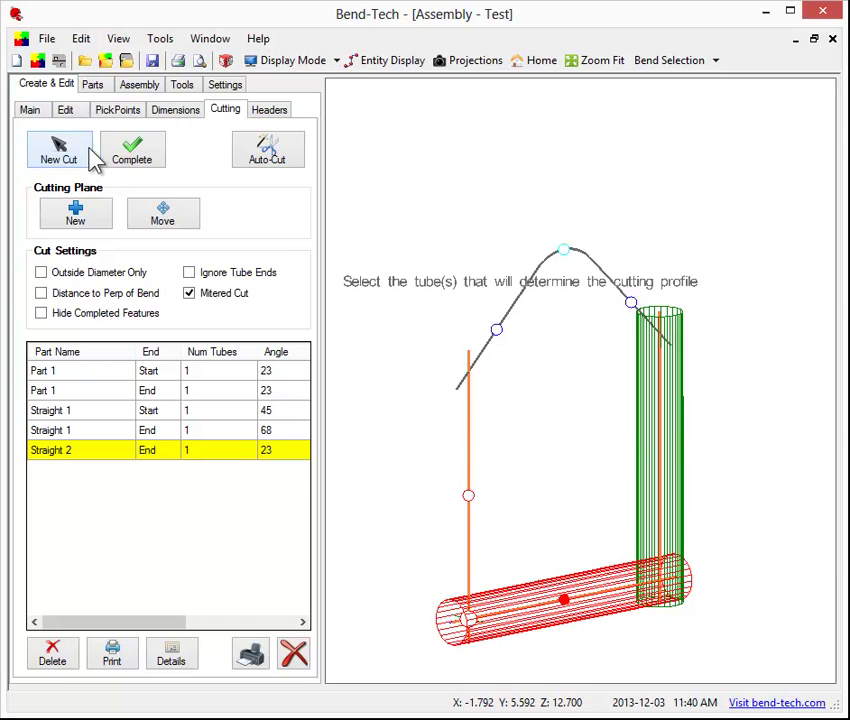
left_click(145, 160)
Miter the bottom tube's right and left ends against the right and left legs.
left_click(58, 150)
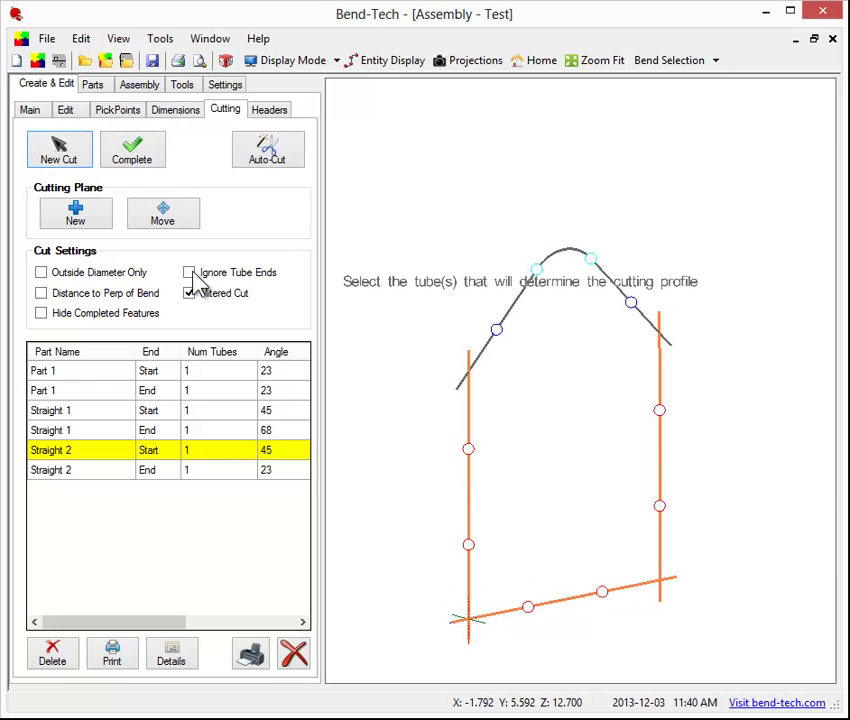
left_click(622, 604)
left_click(660, 469)
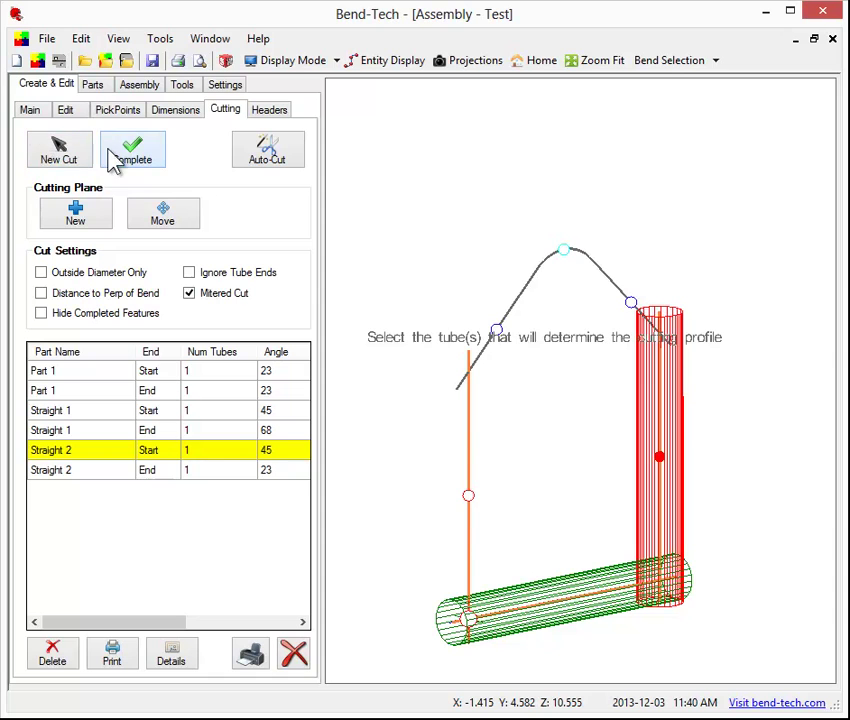
left_click(115, 165)
left_click(45, 152)
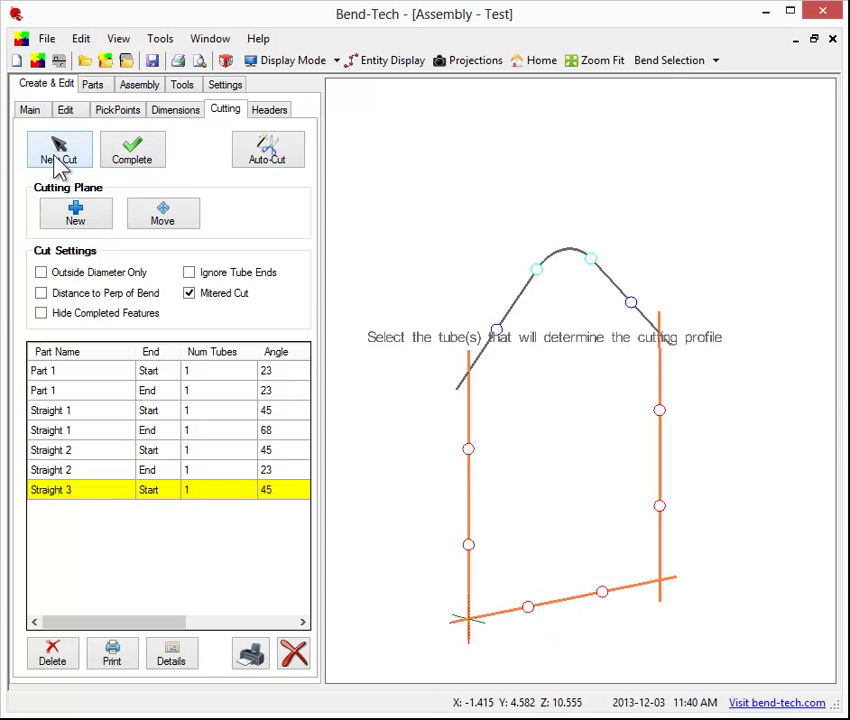
left_click(533, 612)
left_click(469, 496)
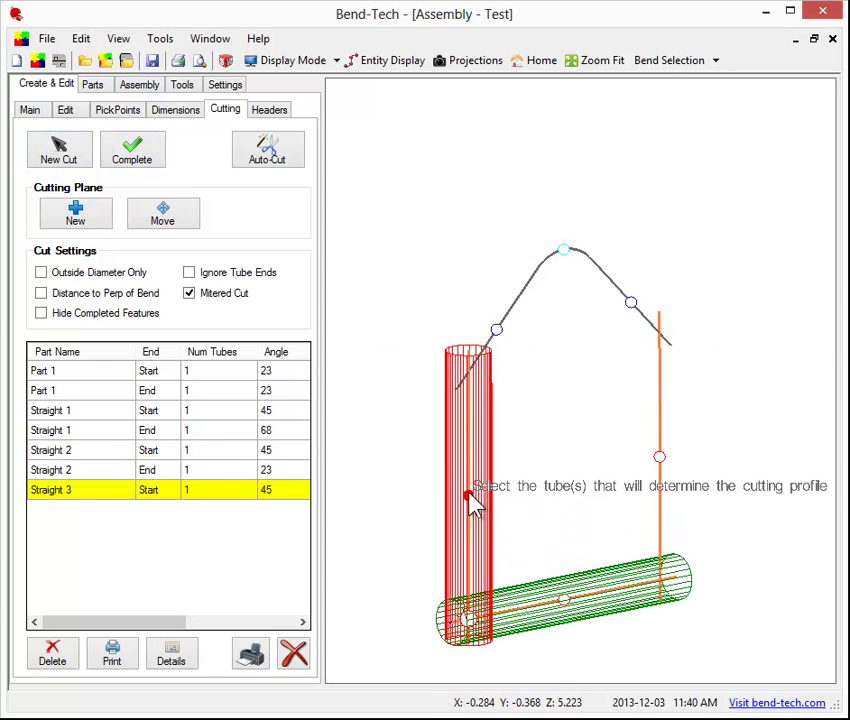
left_click(135, 165)
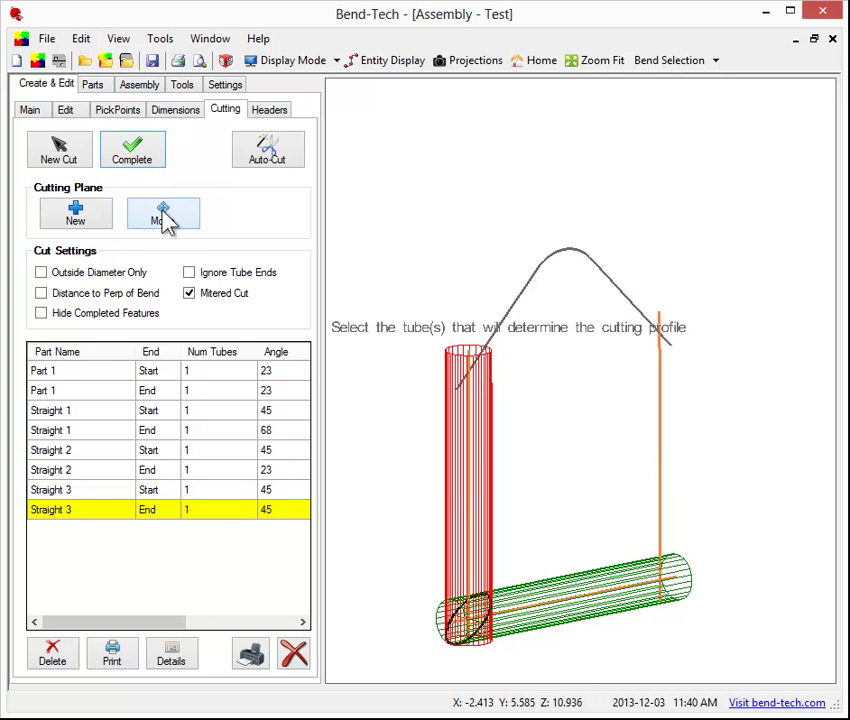
Switch to shaded display and enable Display Tubes as Cut, then orbit to inspect the mitered joints.
left_click(293, 62)
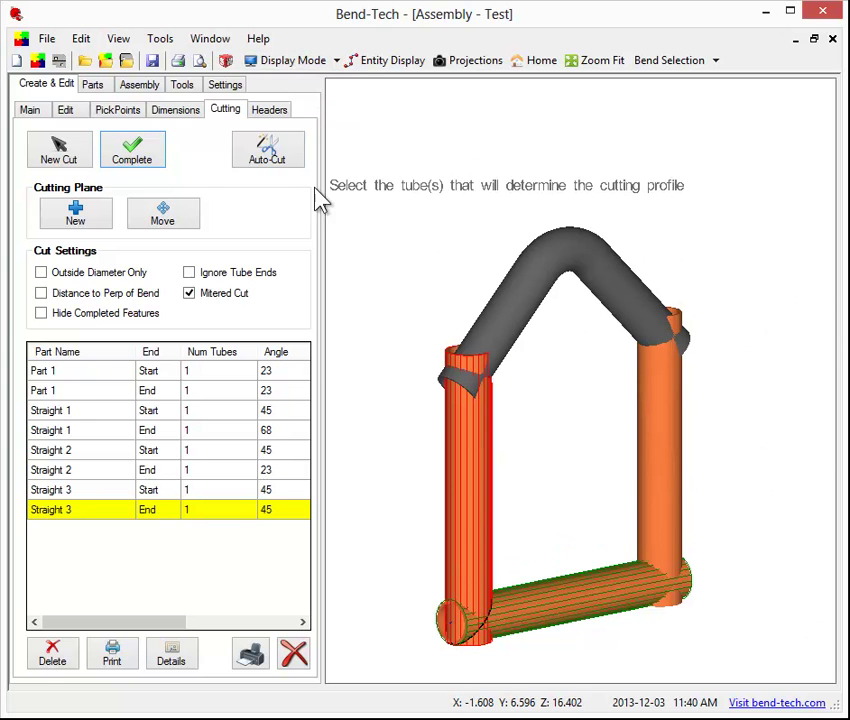
left_click(226, 86)
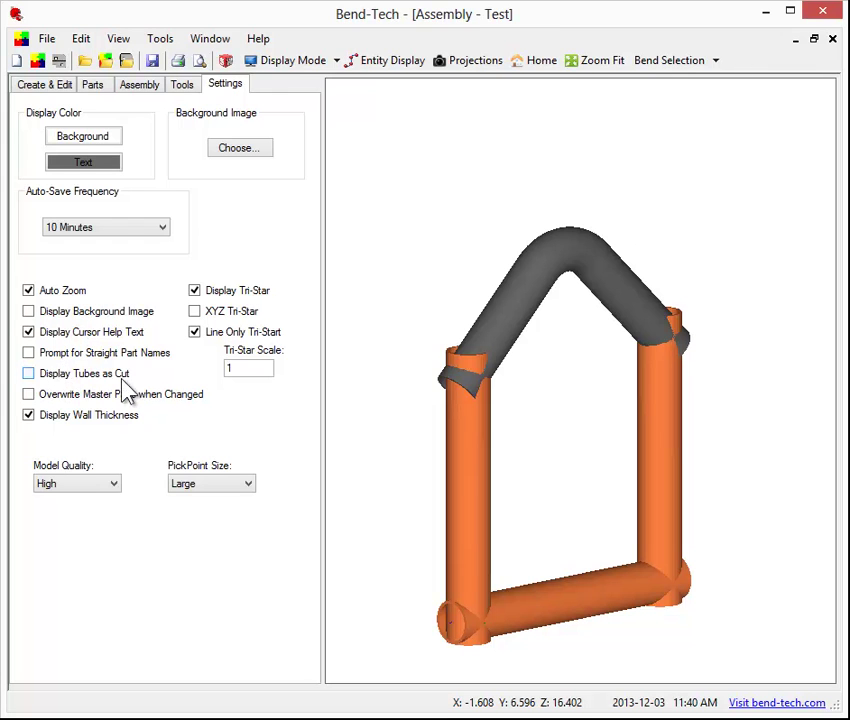
left_click(29, 374)
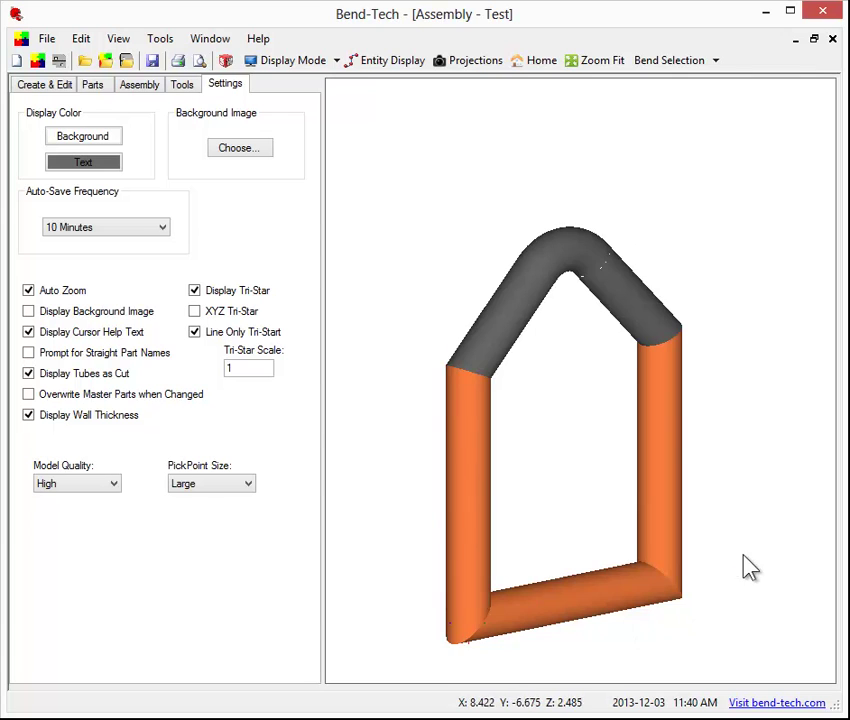
left_click_drag(750, 568, 720, 585)
left_click_drag(592, 509, 521, 598)
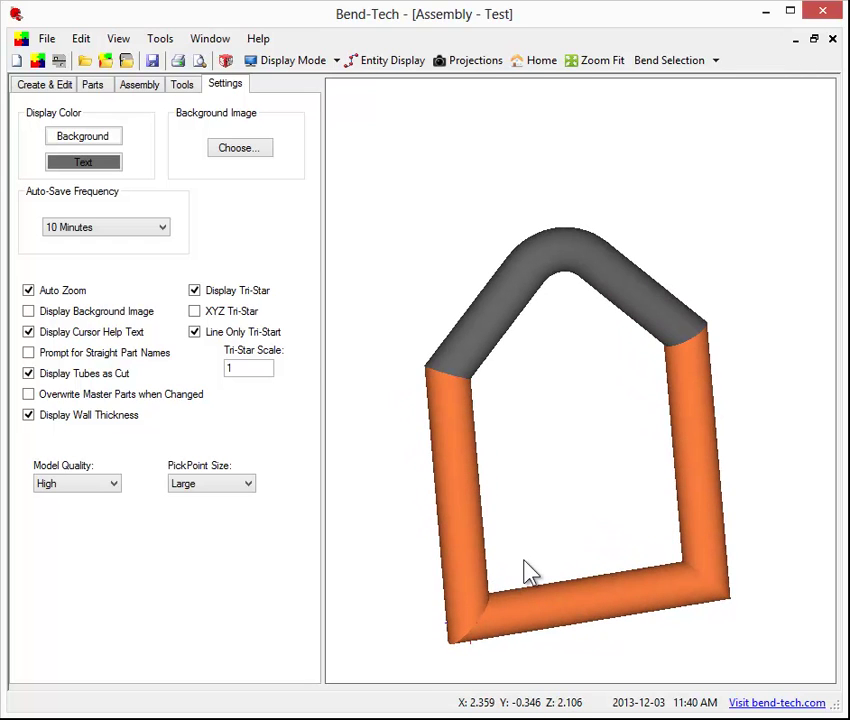